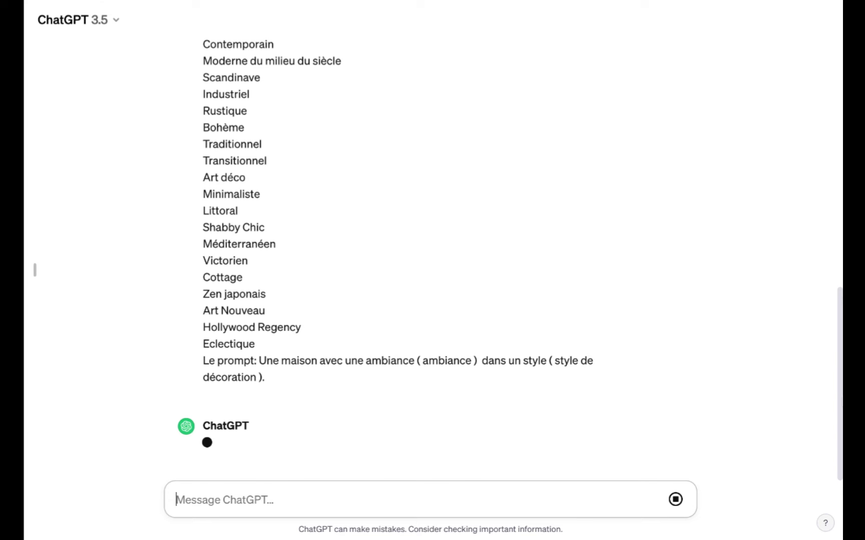
Request variations of the prompts by sending "Maintenant avec une chambre" and "Maintenant avec un salon".
scroll(34, 270, up, 15)
scroll(748, 293, down, 15)
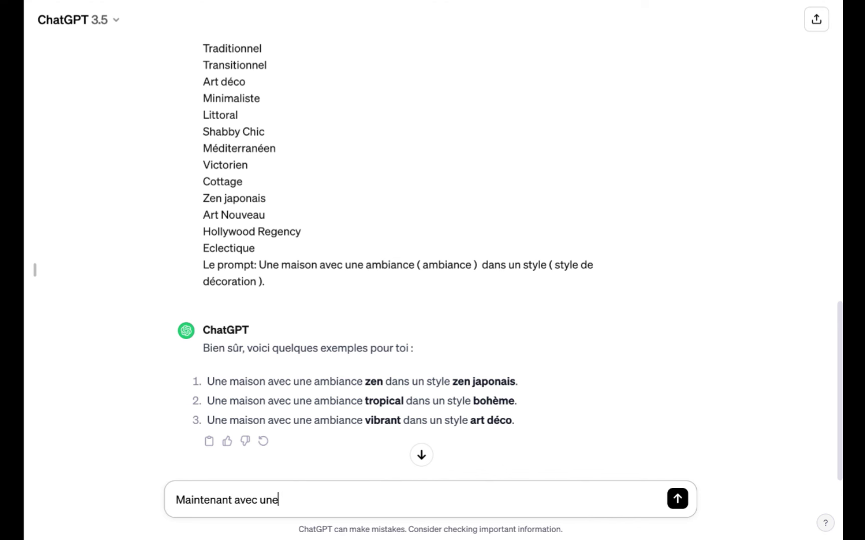
key(Return)
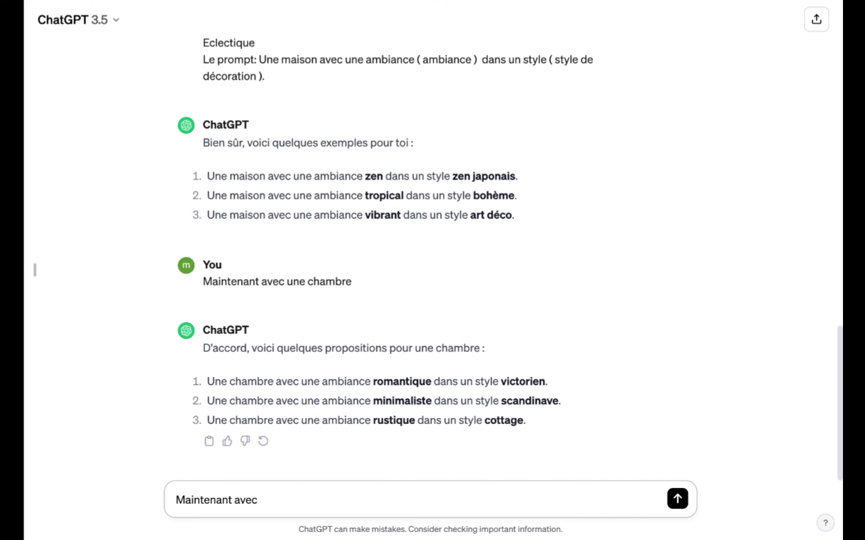
text(Maintenant avec un salon)
key(Return)
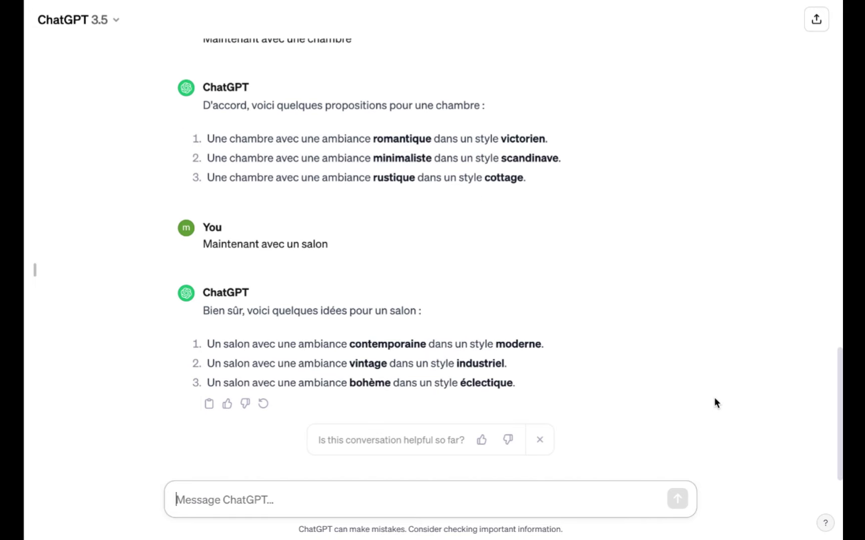
scroll(714, 401, up, 5)
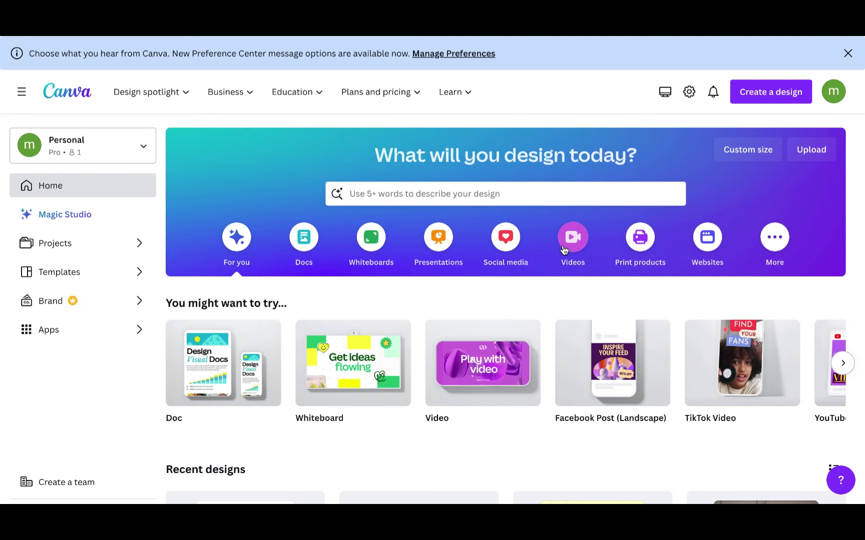
Switch to Canva, look up the "TikTok Video" format and create a blank TikTok video.
click(498, 194)
text(tik)
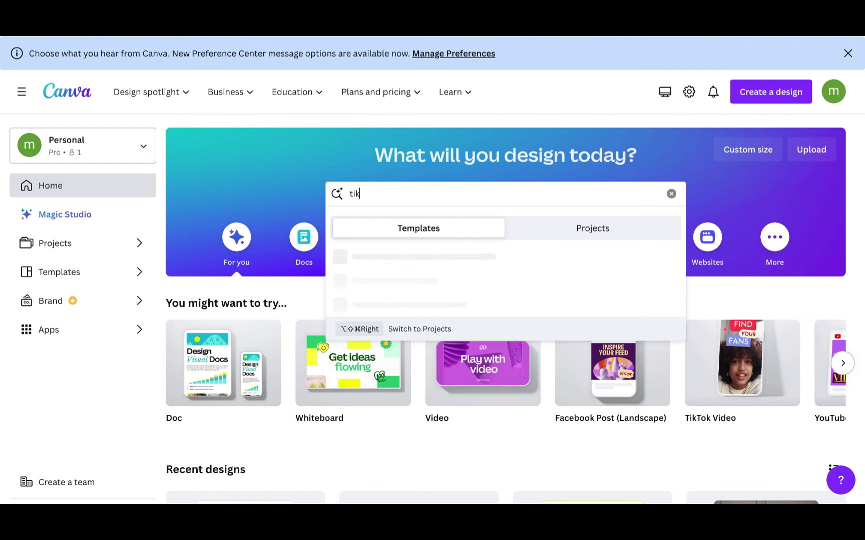
text(tok video)
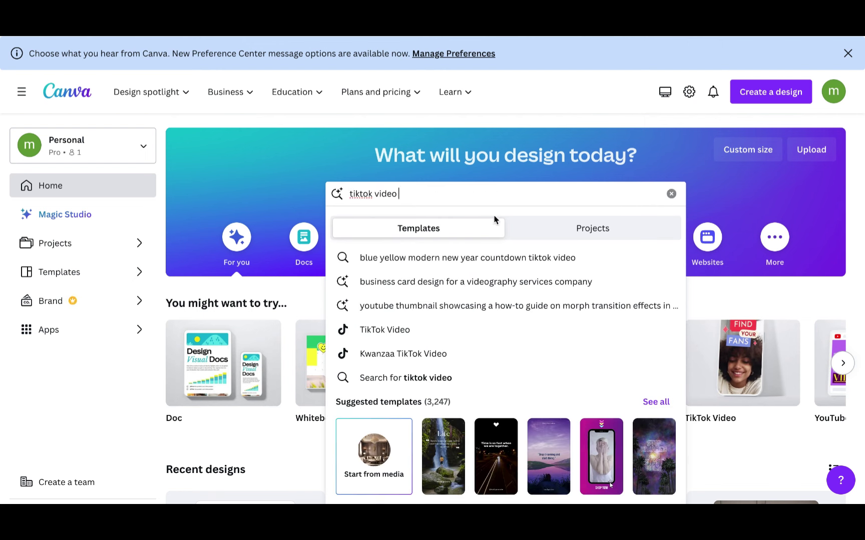
click(405, 331)
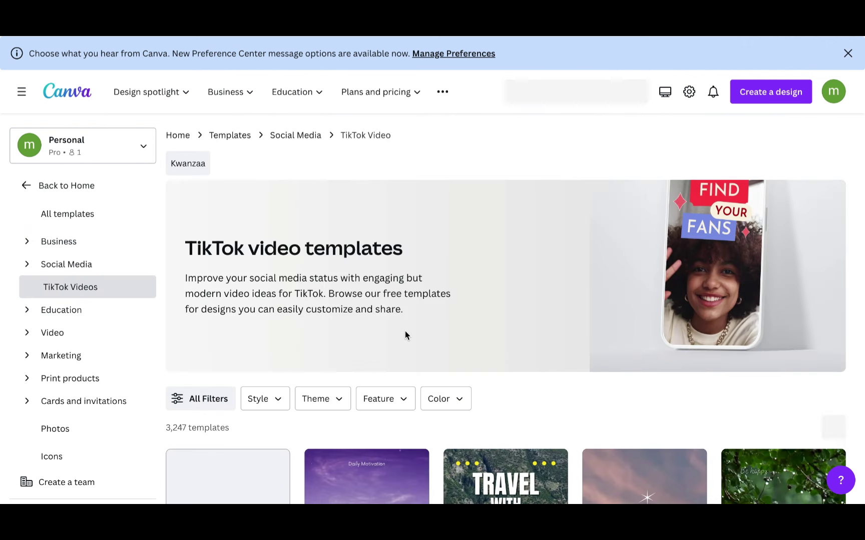
scroll(405, 333, down, 5)
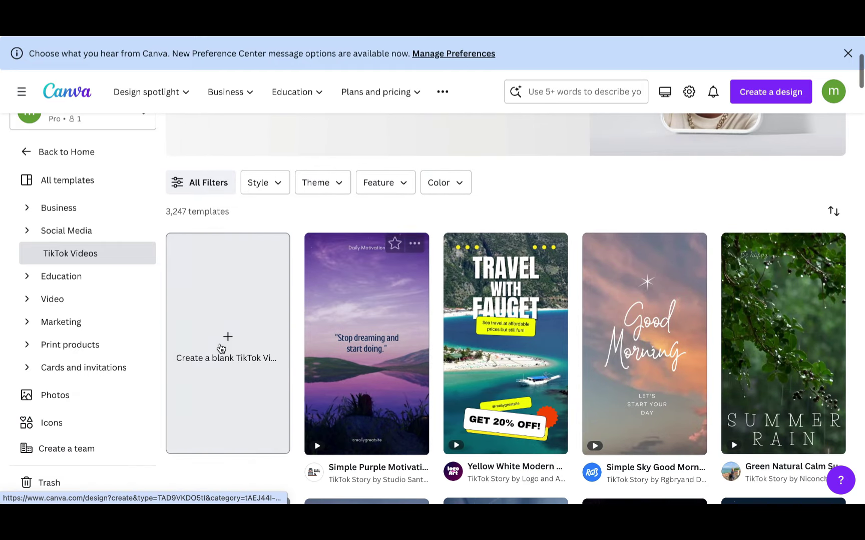
click(226, 338)
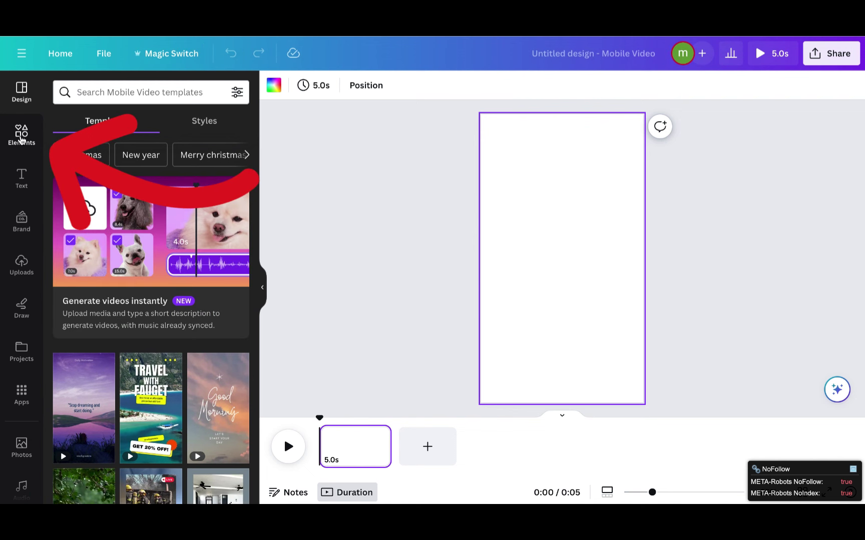
Search the elements for "nature" videos and fill the blank page with the 30.0 s clip of a rocky coast and mountains.
click(21, 140)
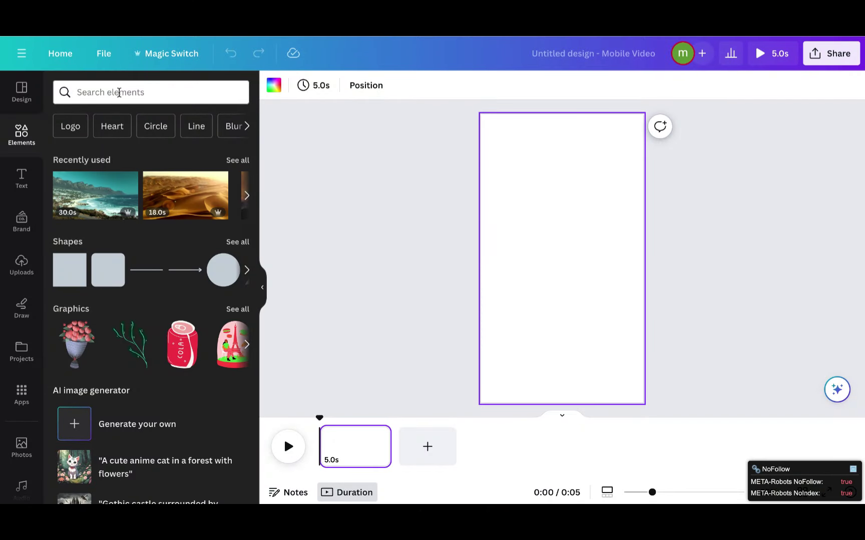
click(119, 92)
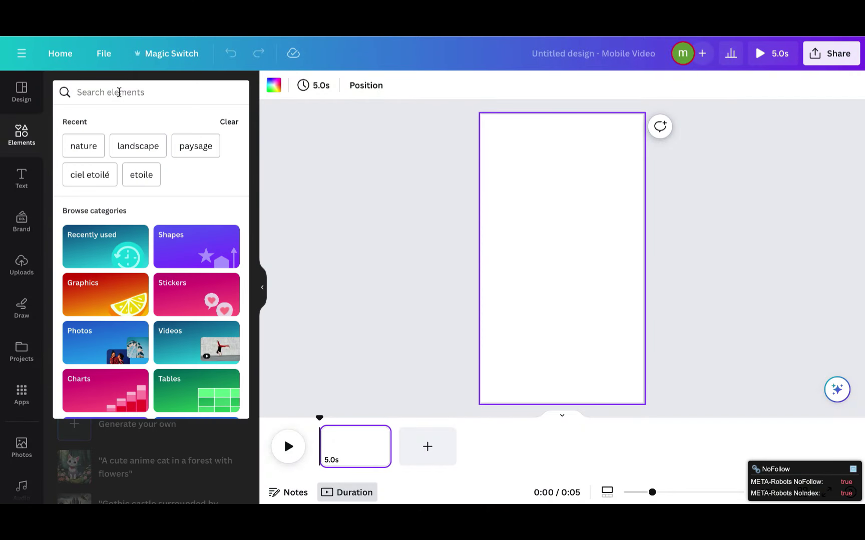
text(nature)
key(Return)
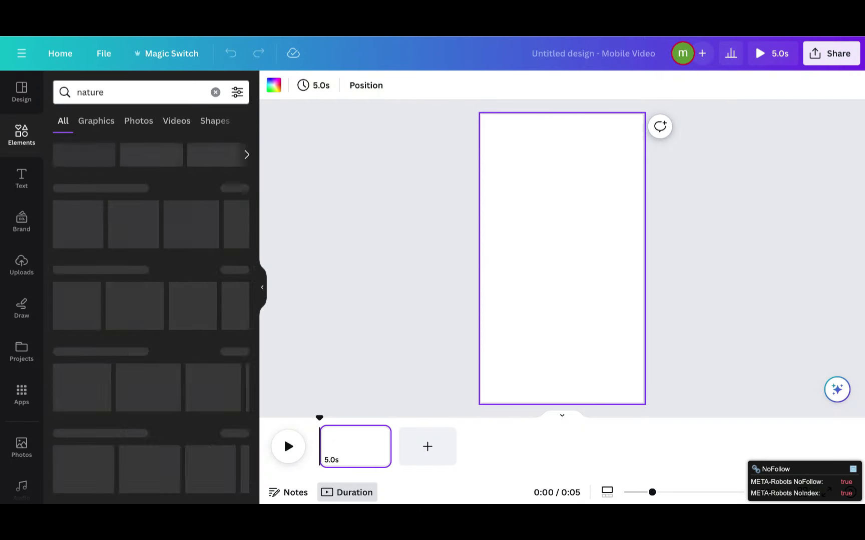
click(173, 121)
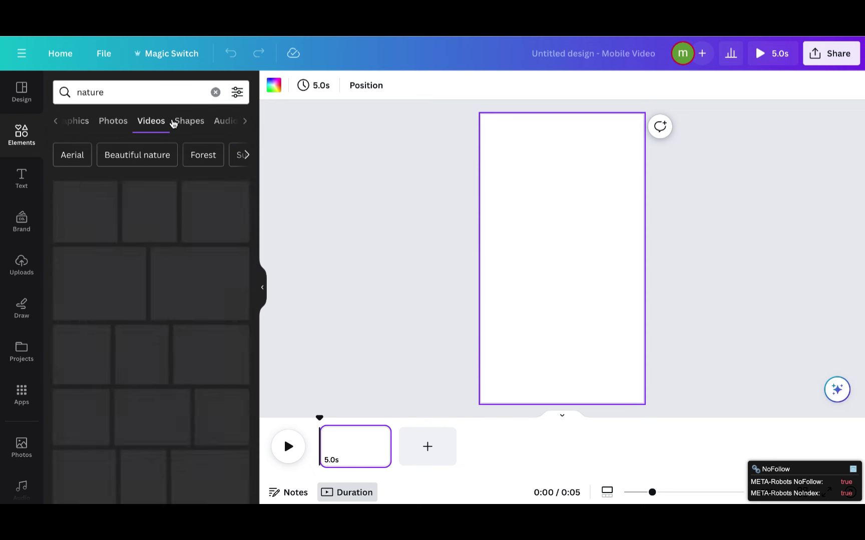
scroll(111, 356, down, 4)
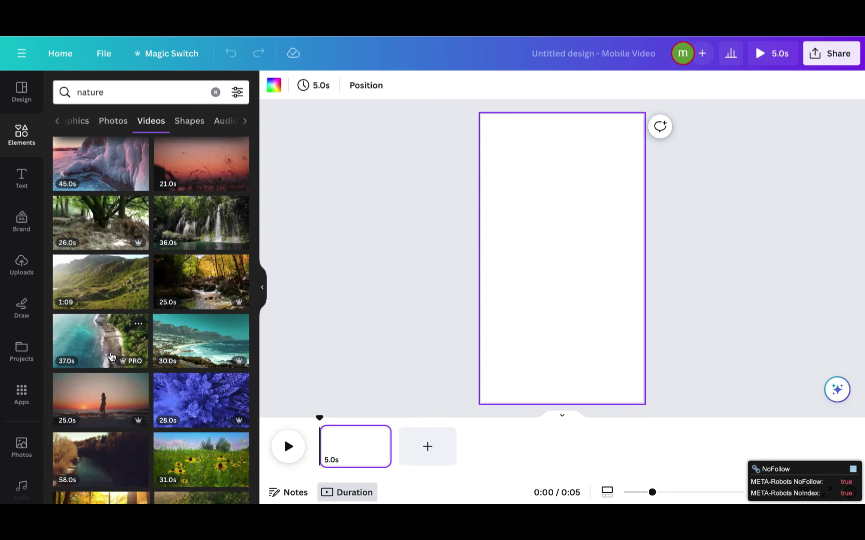
scroll(183, 334, down, 1)
drag(184, 340, 486, 246)
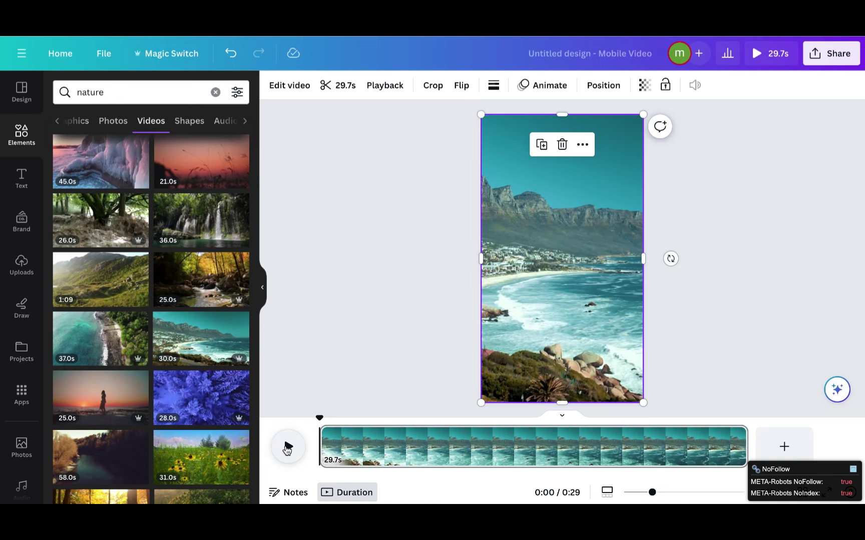
Preview the coast clip, shorten it to 5.0 seconds and play it again.
click(289, 447)
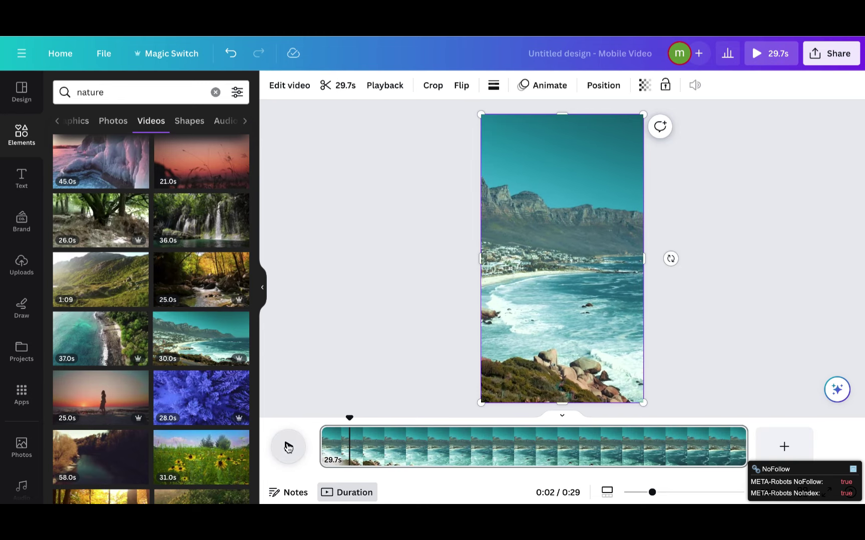
click(288, 446)
click(740, 446)
drag(746, 447, 390, 464)
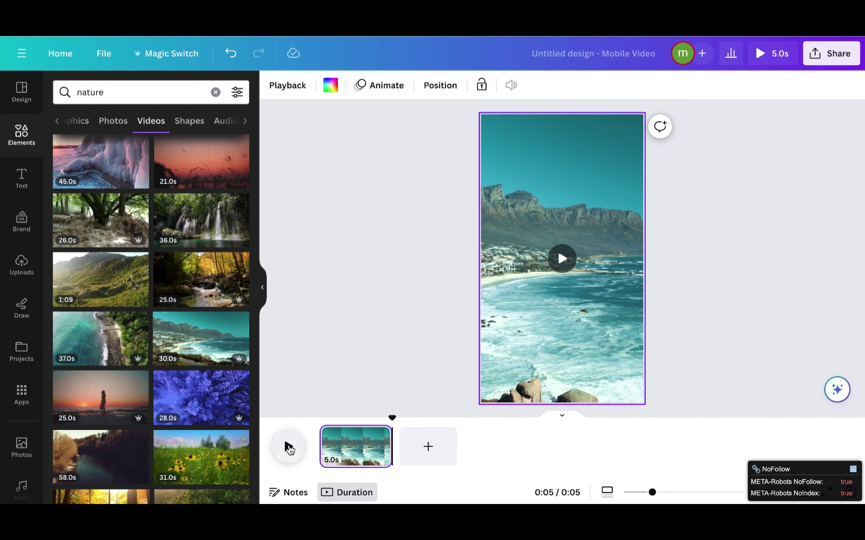
click(288, 446)
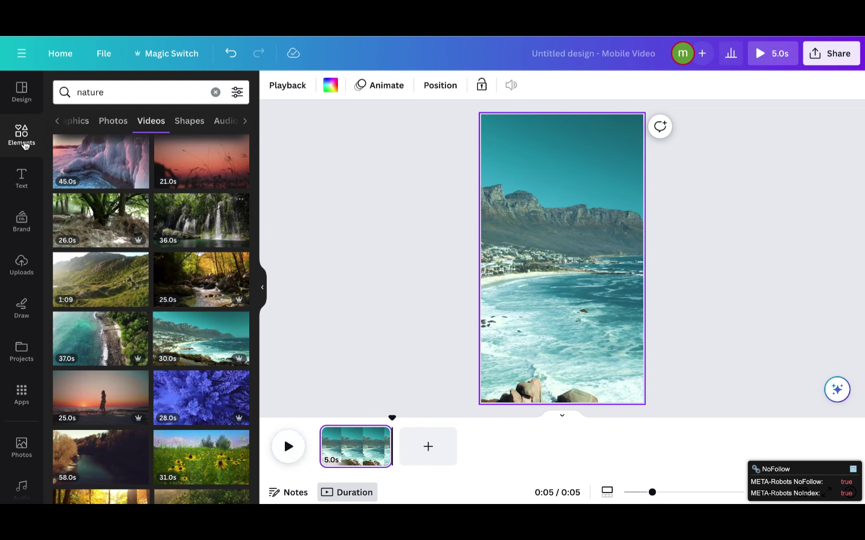
Add a subheading reading "Tu souhaites t'isoler avec ton copain, où irais-tu ?" and move it up over the mountains.
click(21, 179)
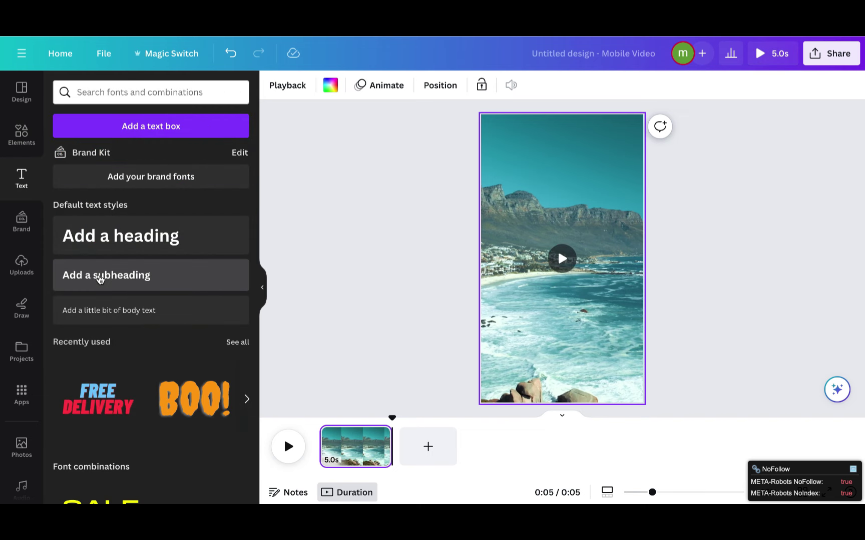
click(100, 279)
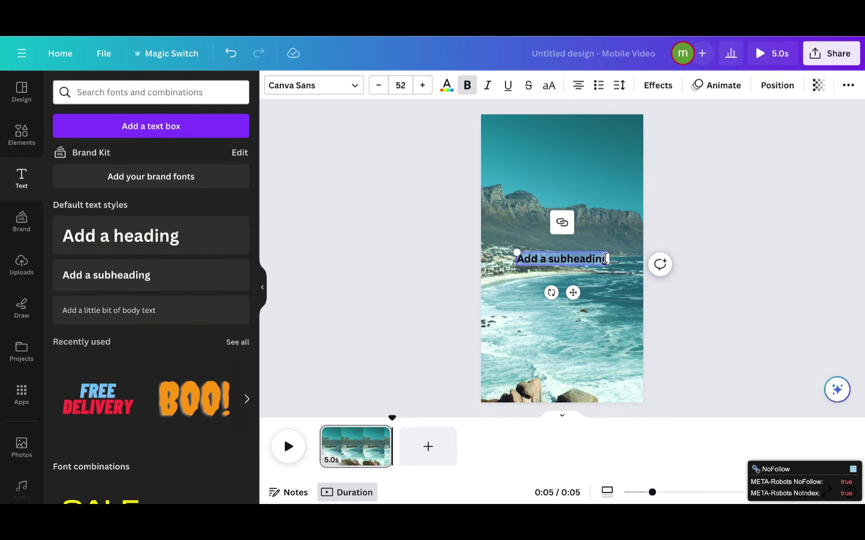
click(606, 260)
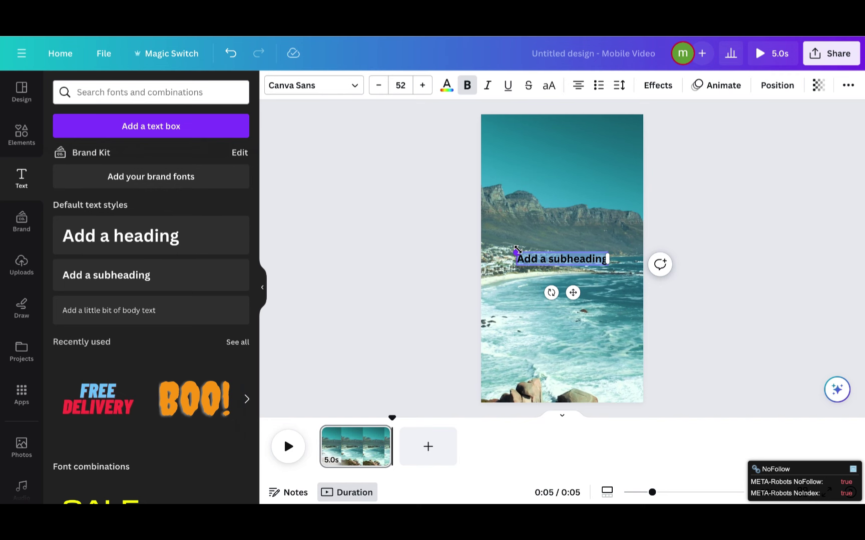
text(Tu souhaites t'isoler avec ton)
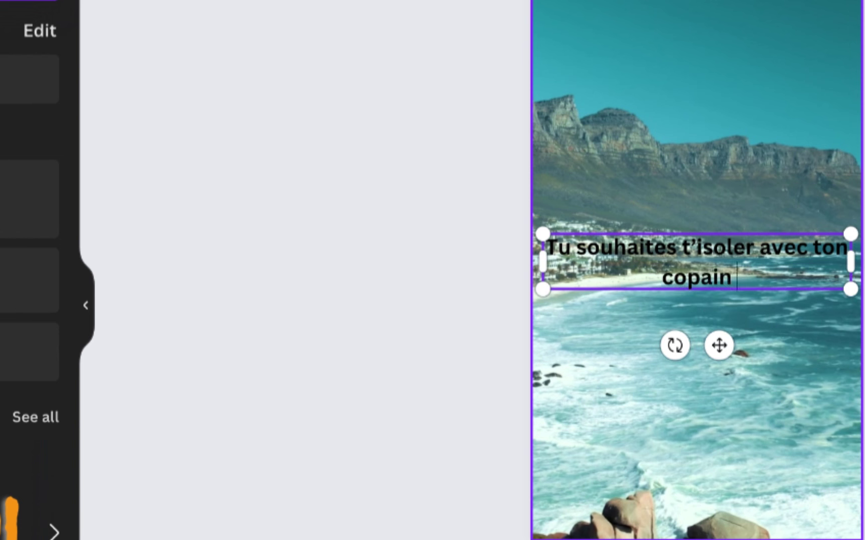
text( copain, où irais-tu ?)
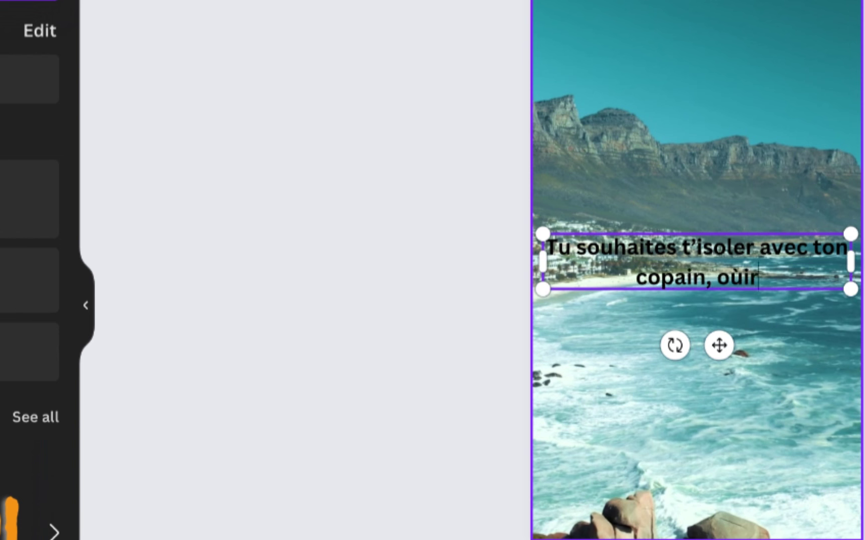
drag(799, 277, 549, 249)
drag(719, 345, 719, 249)
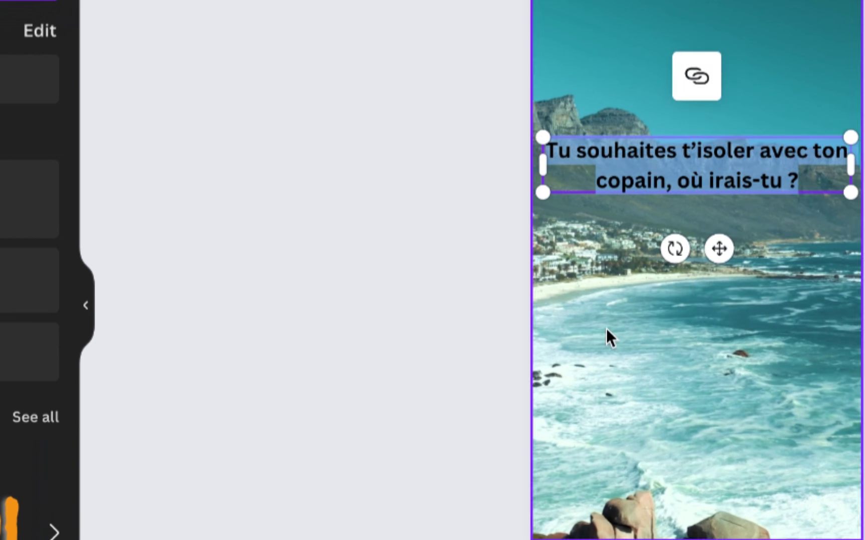
Try several fonts on the subheading, including Bangers, Archivo Black and Futura Black.
click(314, 85)
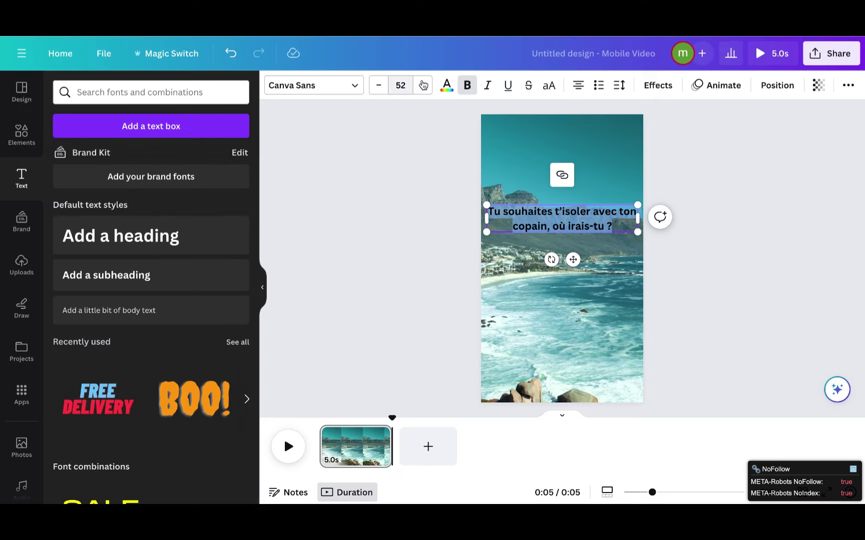
click(356, 89)
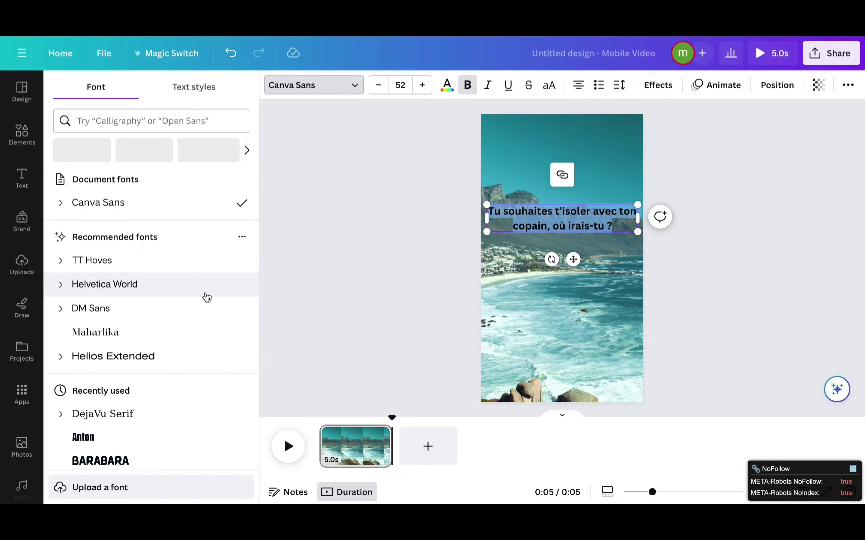
scroll(205, 298, down, 2)
click(133, 387)
scroll(133, 387, down, 1)
click(114, 254)
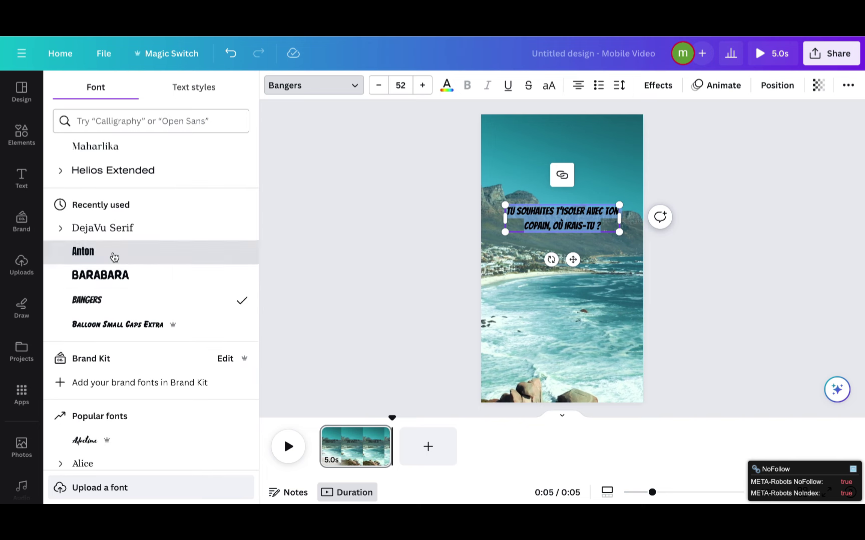
scroll(118, 363, down, 5)
click(117, 324)
scroll(125, 397, down, 1)
scroll(123, 401, down, 10)
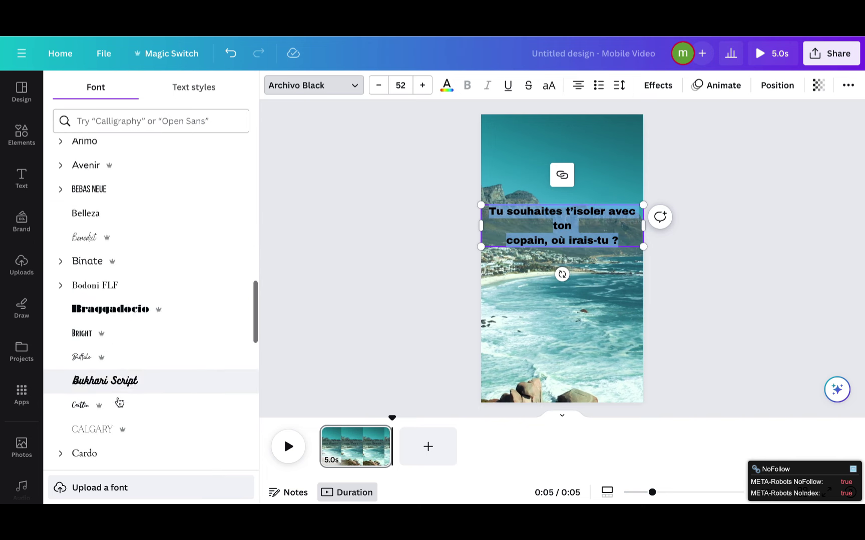
click(98, 311)
click(93, 411)
scroll(93, 419, up, 15)
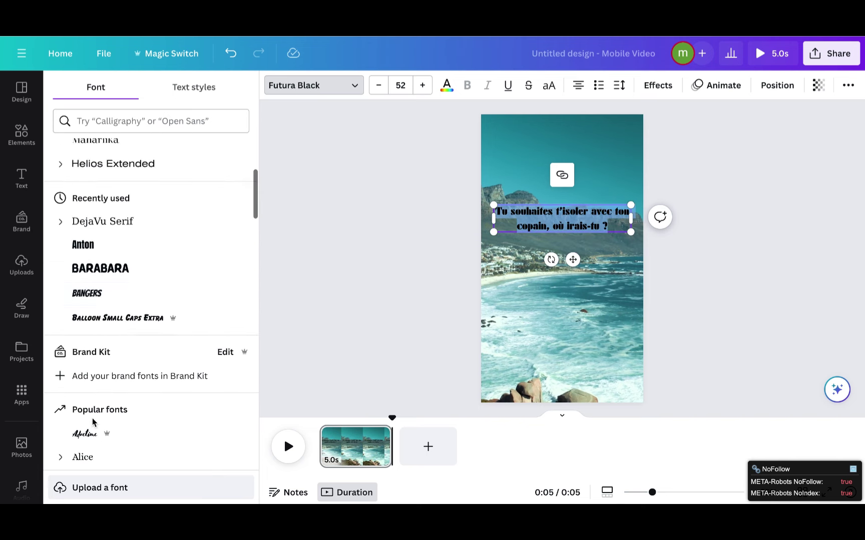
Set the subheading in the Bangers font and enlarge it to a font size of about 64.8, centred on the page.
scroll(93, 420, down, 1)
click(104, 262)
drag(619, 232, 647, 250)
drag(587, 266, 573, 265)
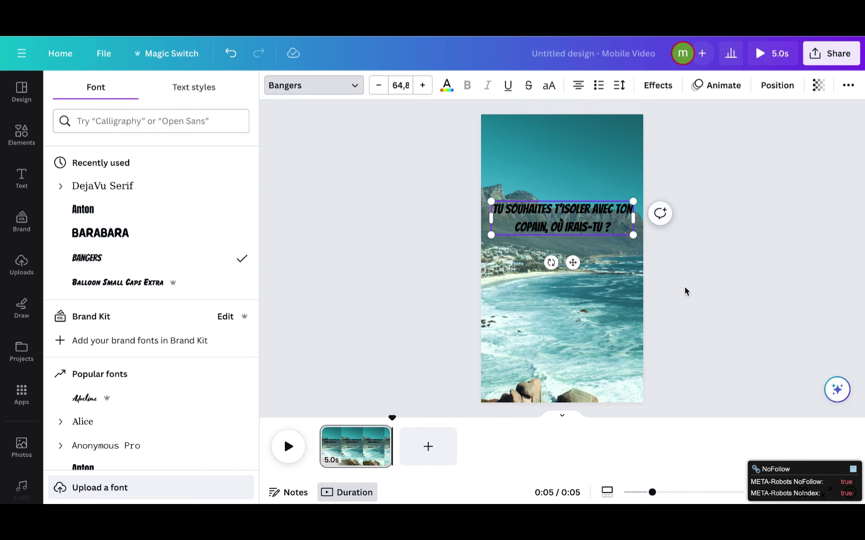
click(684, 290)
Add a rounded rectangle about 1,000 wide and 144 high behind the first line of the text.
click(22, 134)
click(216, 93)
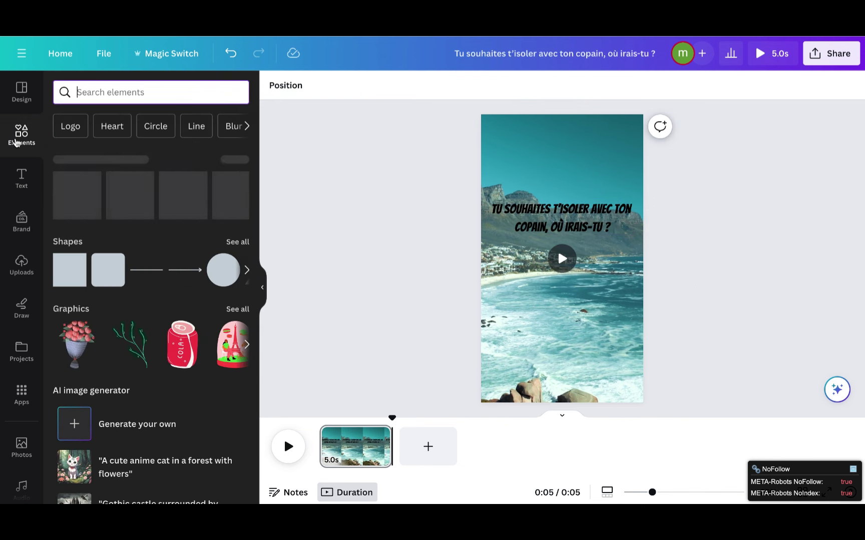
click(108, 270)
drag(559, 232, 516, 197)
drag(516, 234, 487, 207)
drag(539, 208, 631, 211)
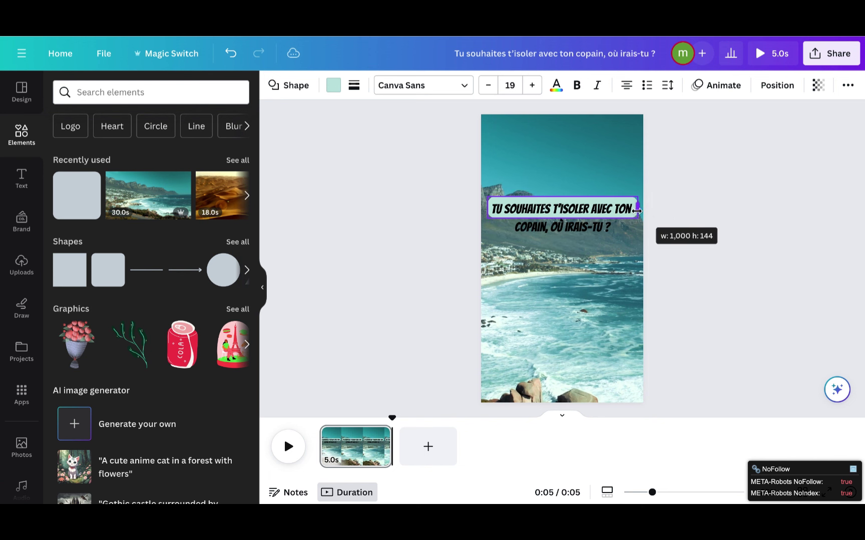
Add a second, narrower rounded rectangle behind the text line "copain, où irais-tu ?".
click(108, 270)
drag(562, 234, 564, 262)
mouse_move(562, 282)
mouse_down()
mouse_move(515, 236)
mouse_move(547, 281)
mouse_up()
drag(555, 272, 616, 228)
click(701, 295)
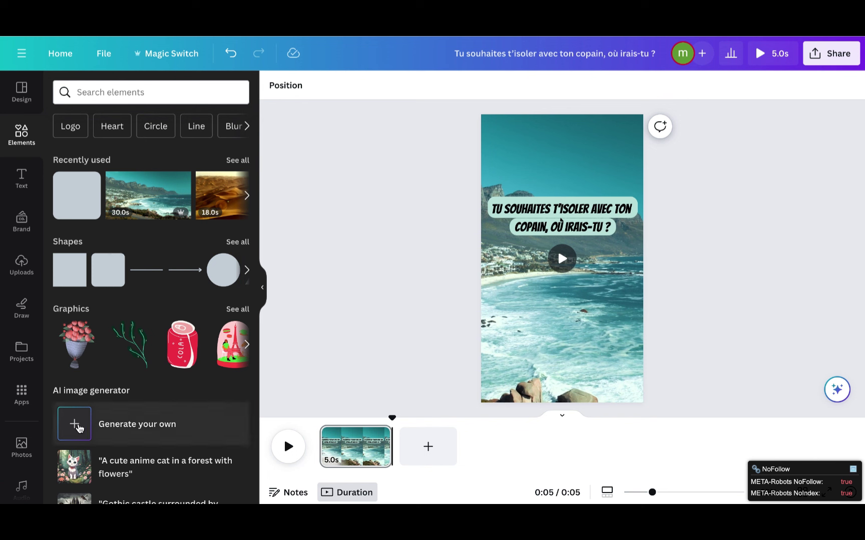
Open the AI image generator and fill its prompt with ChatGPT's "Une maison avec une ambiance zen dans un style zen japonais".
click(77, 427)
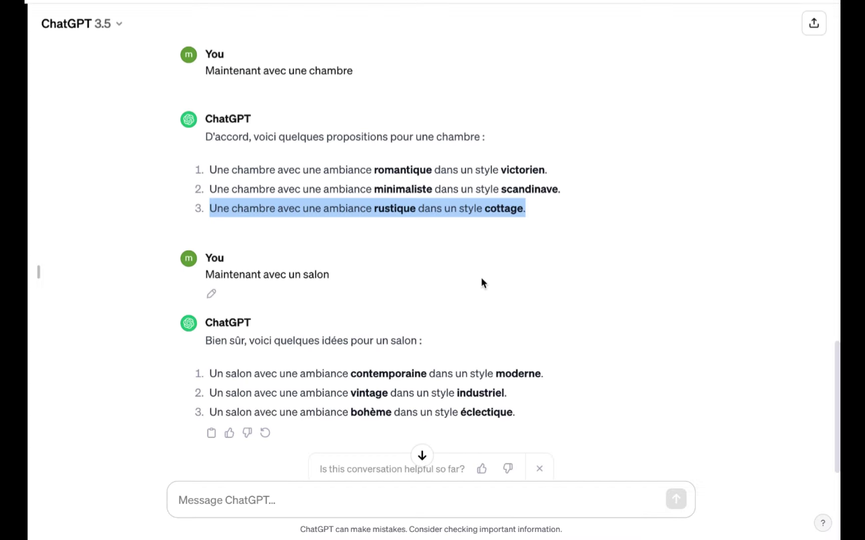
click(296, 162)
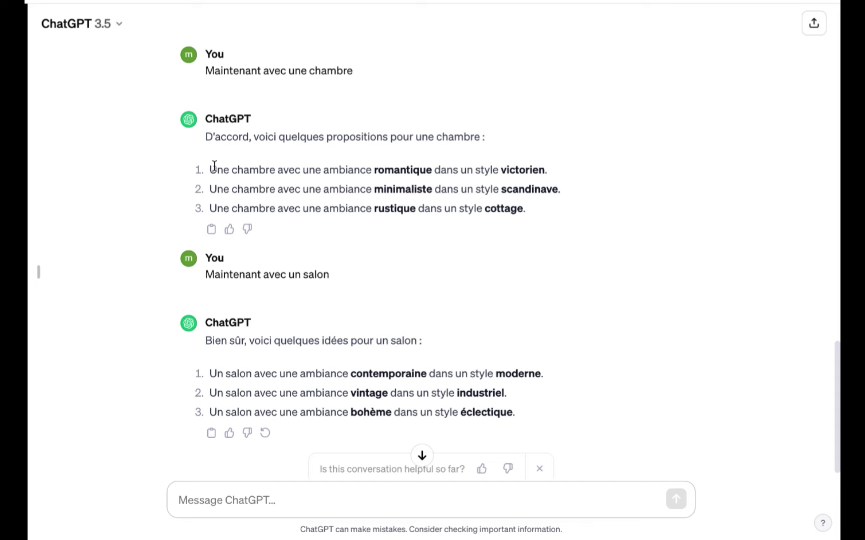
scroll(213, 165, up, 5)
drag(208, 167, 515, 174)
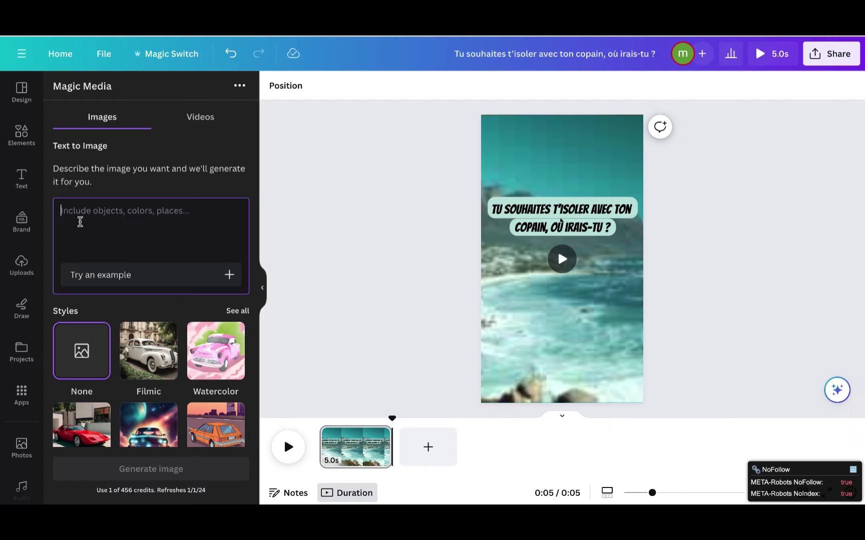
text(Une maison avec une ambiance zen dans un style zen japonais)
Generate images from the French prompt in the Portrait aspect ratio, and generate another set from the same prompt.
scroll(187, 337, down, 3)
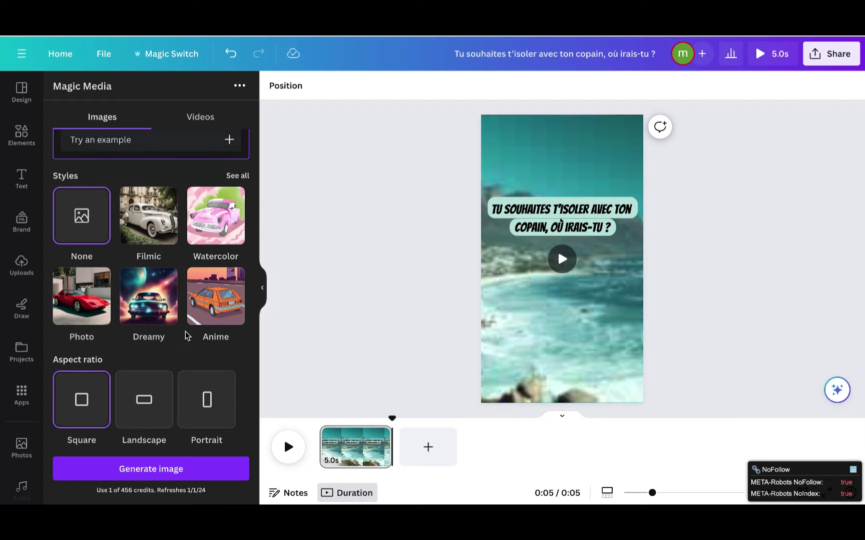
scroll(186, 336, up, 3)
scroll(141, 357, down, 3)
click(203, 419)
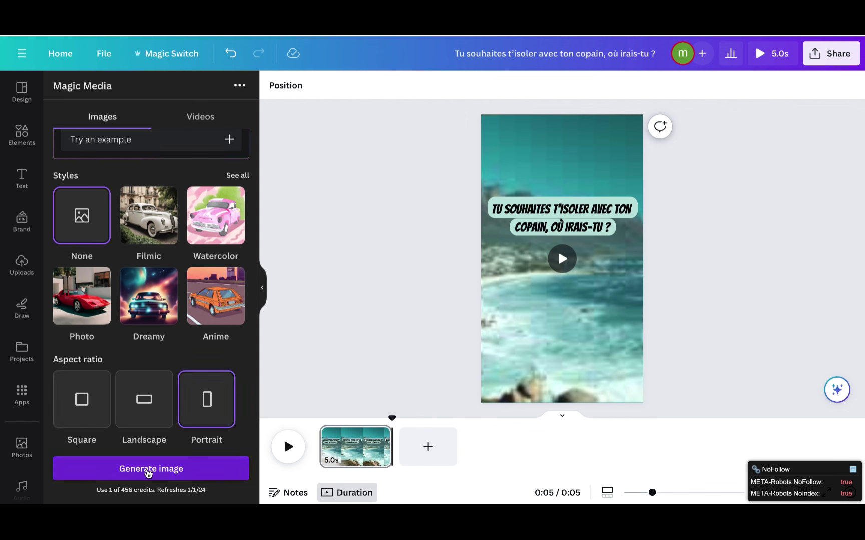
click(148, 470)
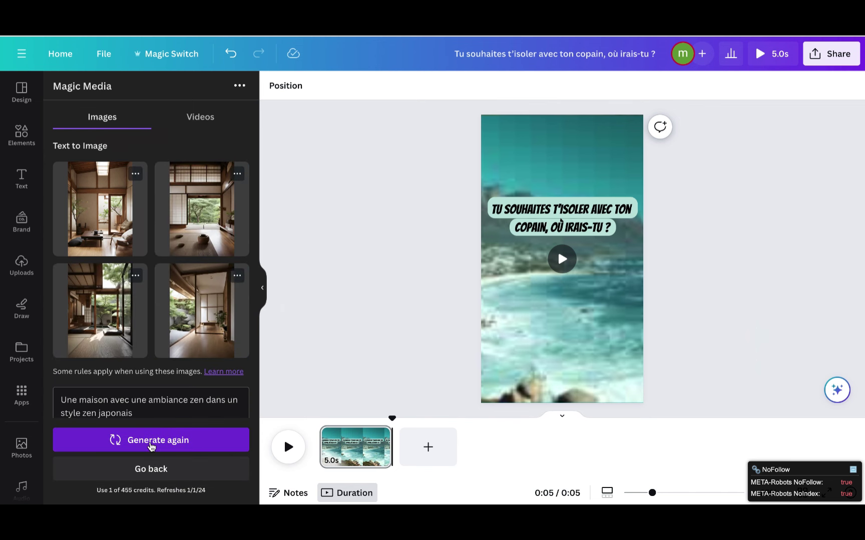
click(151, 448)
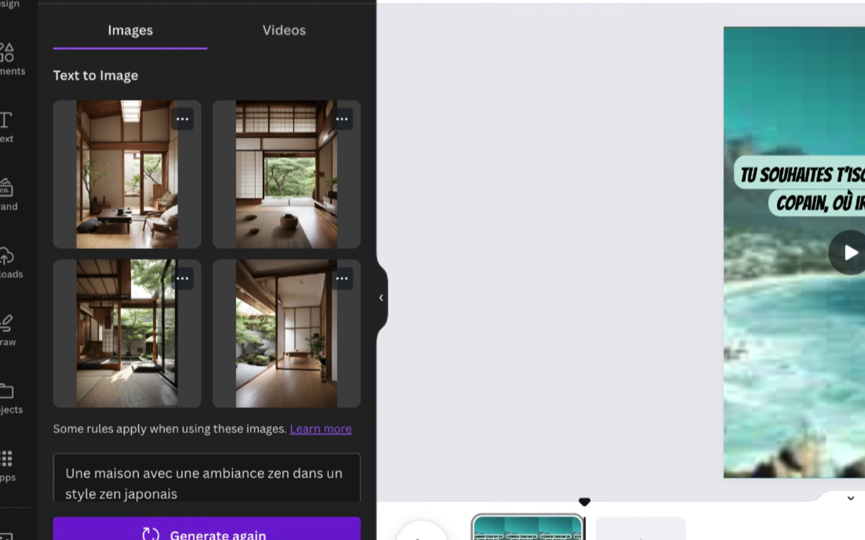
click(206, 535)
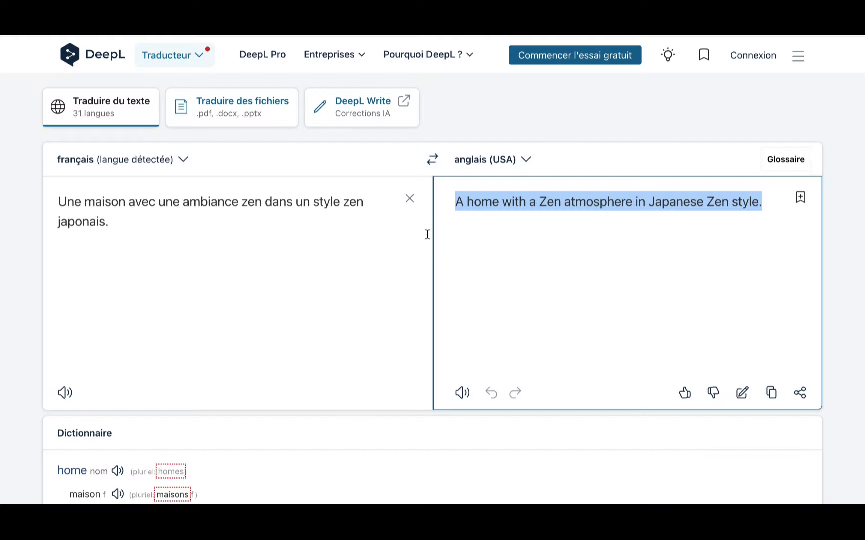
In DeepL's English translation of the zen prompt, replace "home" with "house".
click(365, 221)
drag(760, 202, 453, 202)
click(472, 243)
click(499, 202)
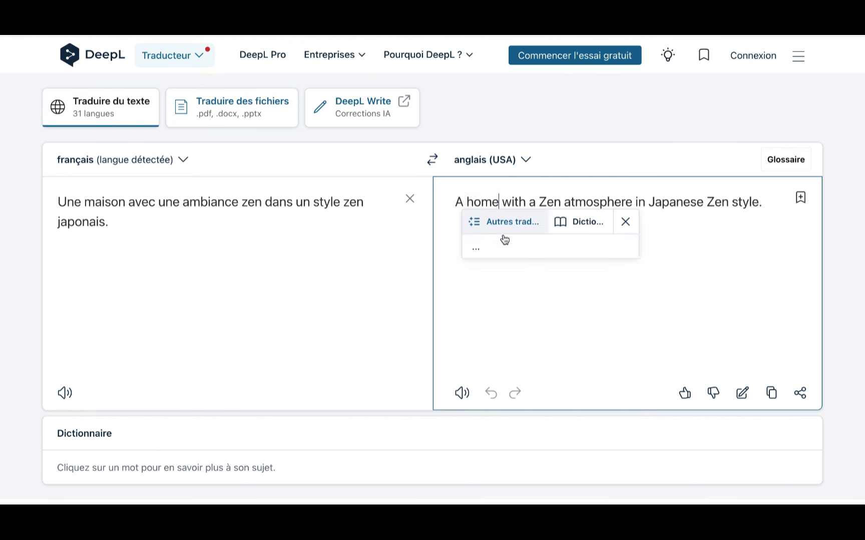
key(BackSpace)
key(BackSpace)
key(BackSpace)
key(BackSpace)
text(hou)
key(Tab)
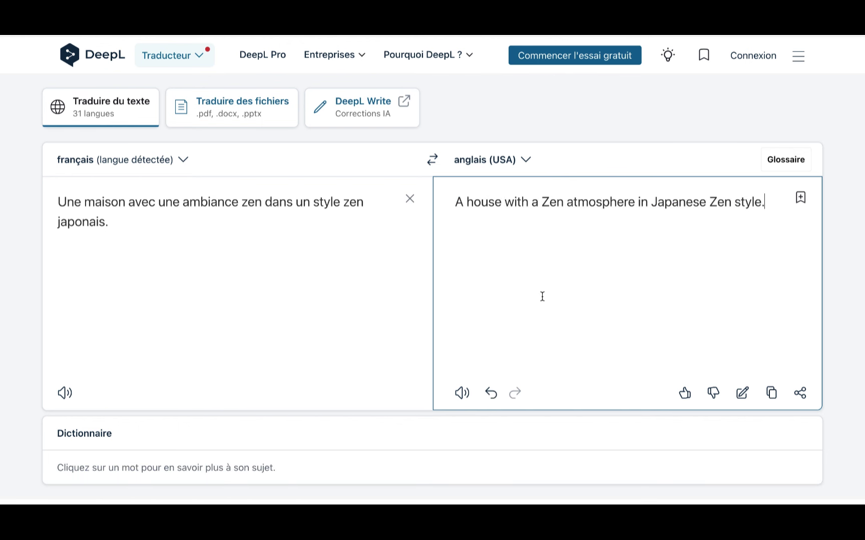
Regenerate images in Canva with the prompt "A house with a Zen atmosphere in Japanese Zen style." and generate variations of the exterior image.
drag(770, 201, 456, 197)
key(ctrl+c)
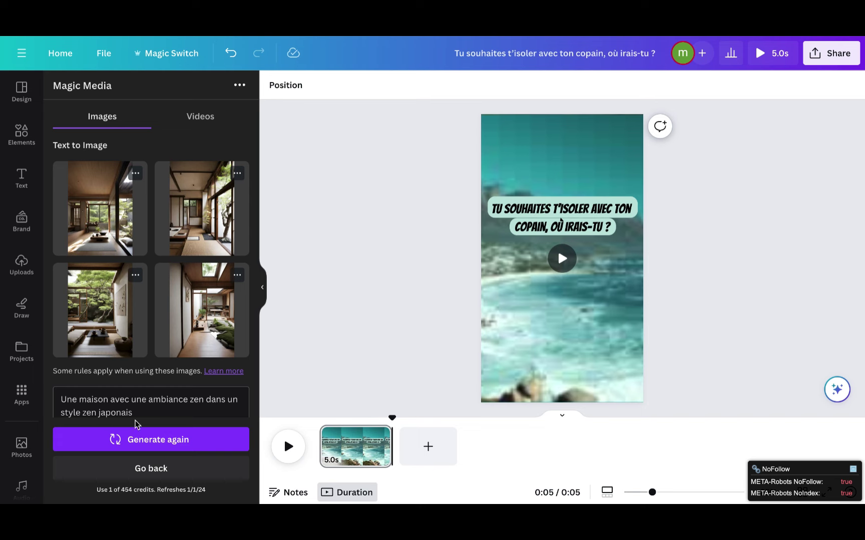
key(ctrl+a)
key(ctrl+v)
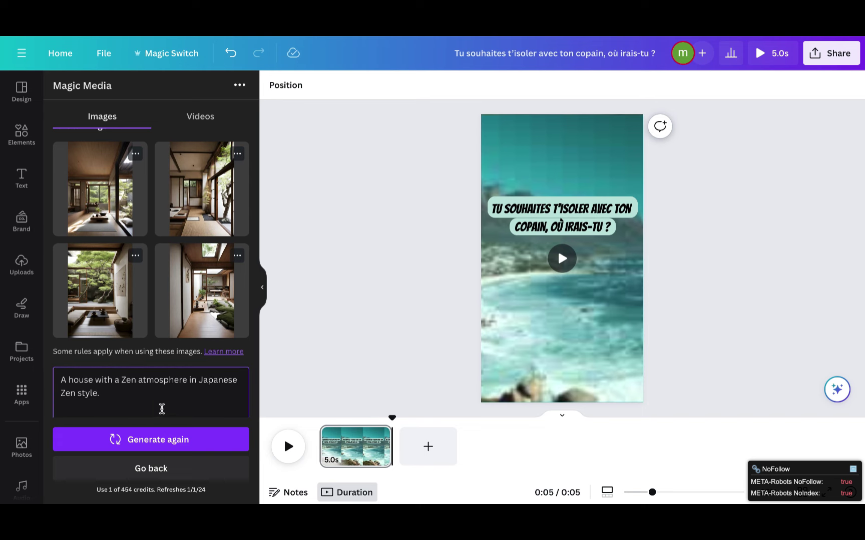
click(154, 439)
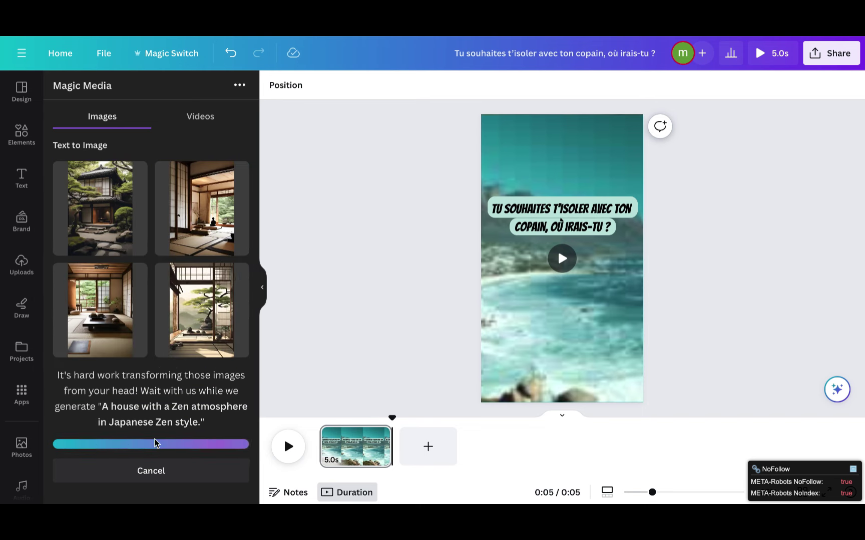
click(137, 175)
click(178, 206)
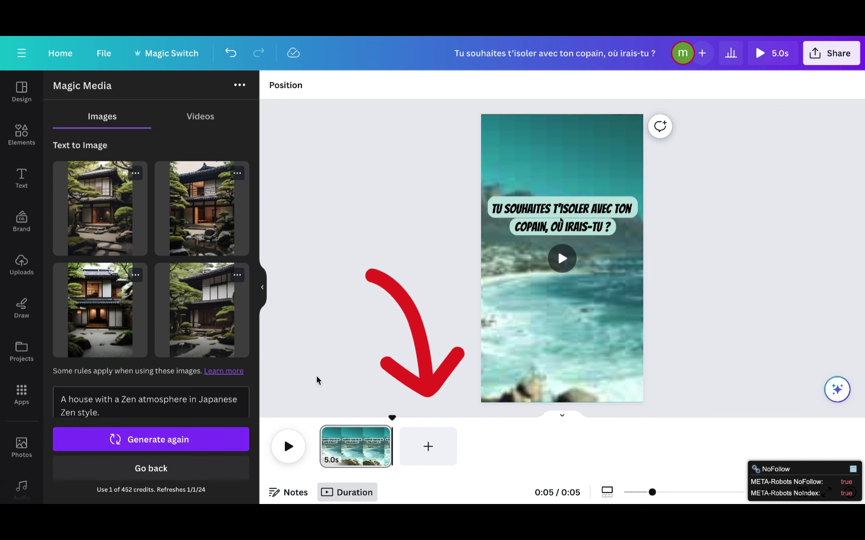
Add a second page and fill it with the second generated Japanese house image.
click(429, 447)
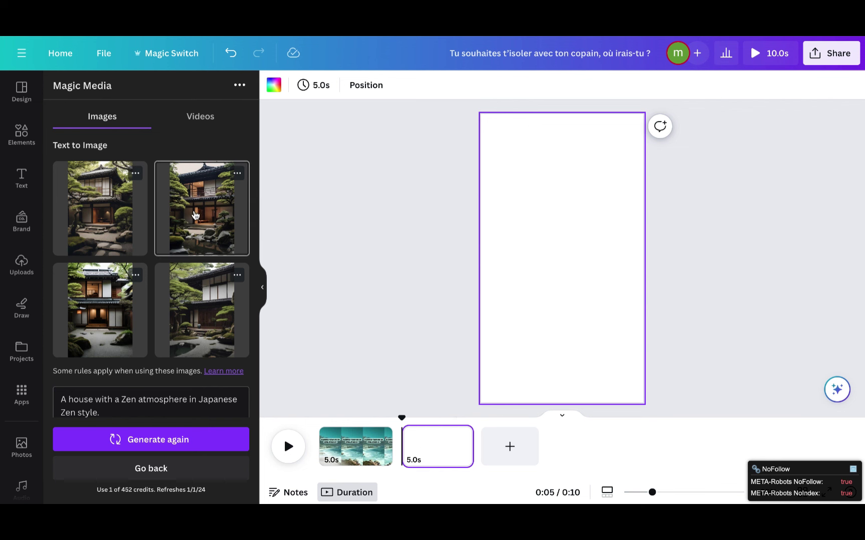
drag(195, 215, 522, 167)
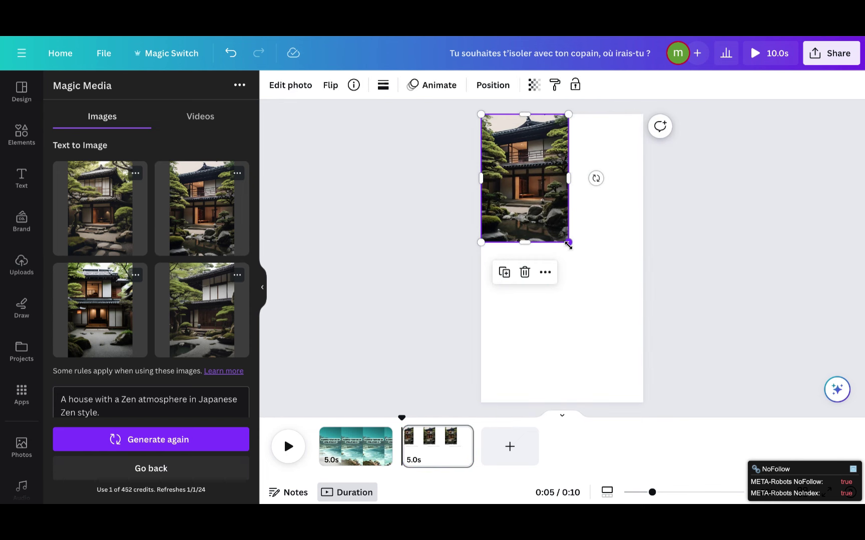
drag(569, 243, 598, 459)
click(750, 341)
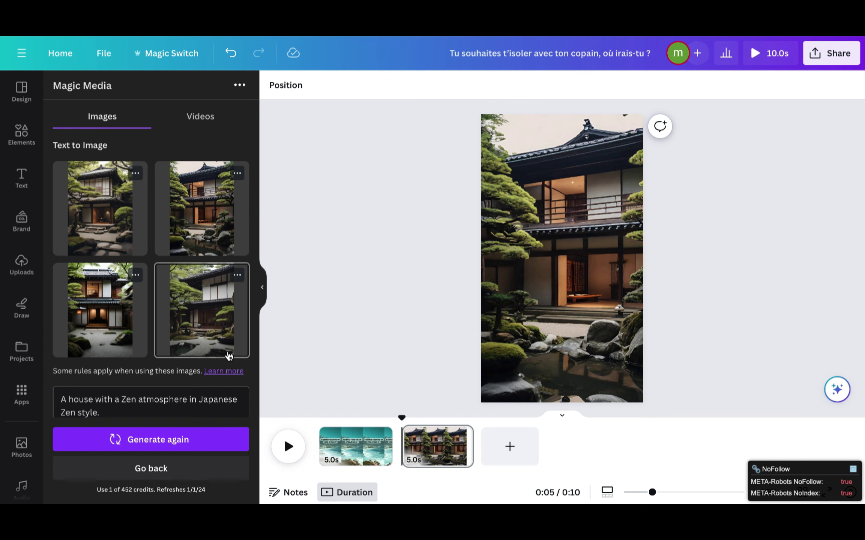
Translate ChatGPT's tropical bohème prompt in DeepL and generate images in Canva from "A house with a tropical ambience in a bohemian style.".
scroll(121, 386, down, 1)
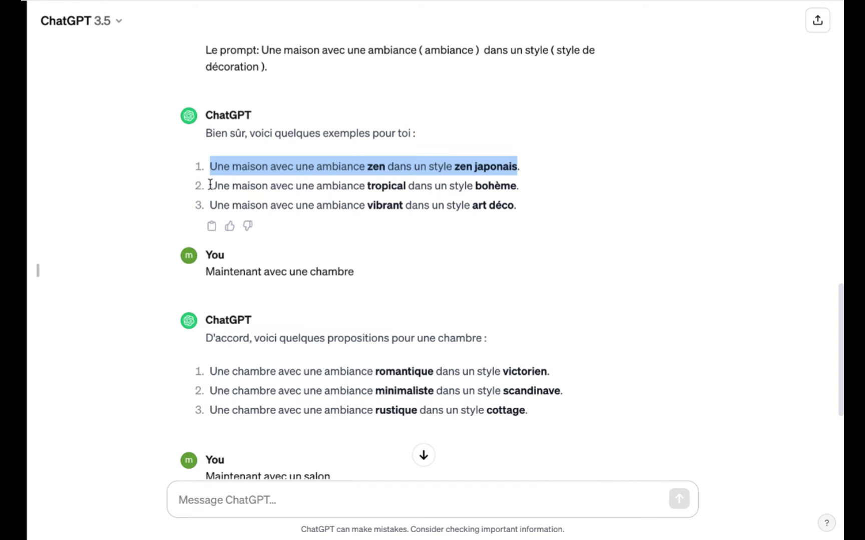
drag(209, 185, 531, 193)
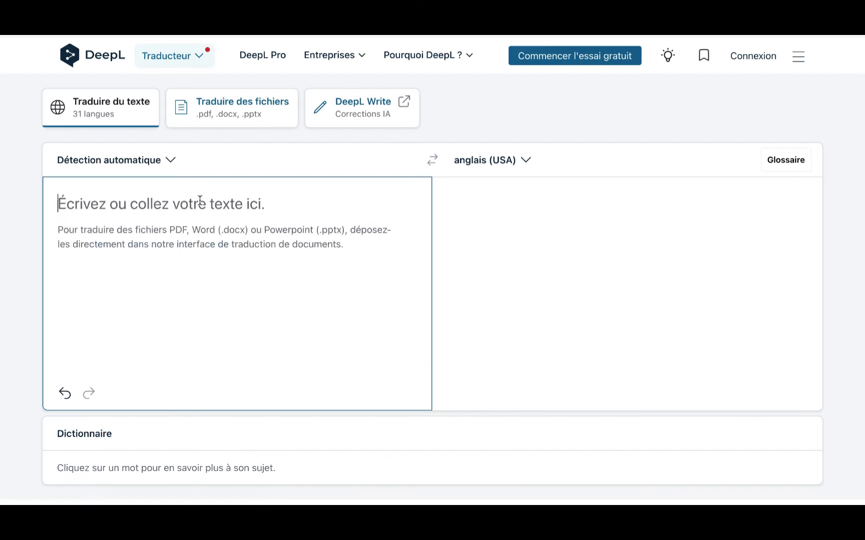
text(house)
drag(759, 204, 454, 193)
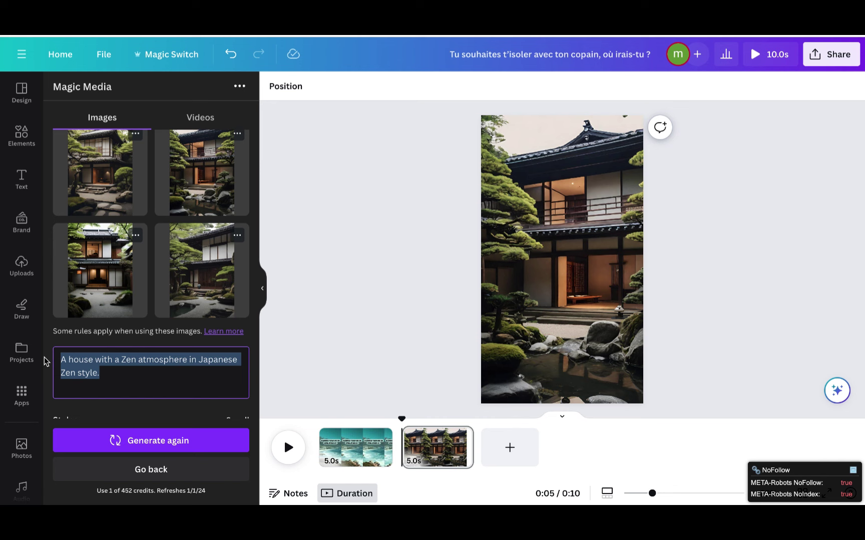
text(A house with a tropical ambience in a bohemian style.)
click(130, 438)
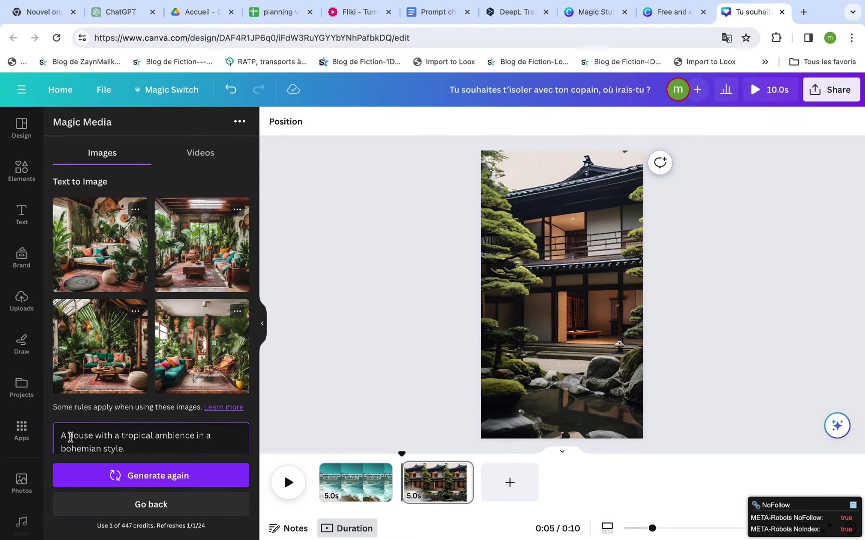
Insert "outside" before "house" in the tropical bohemian prompt and generate the images again.
click(70, 437)
text(outside house with a tropical ambience in)
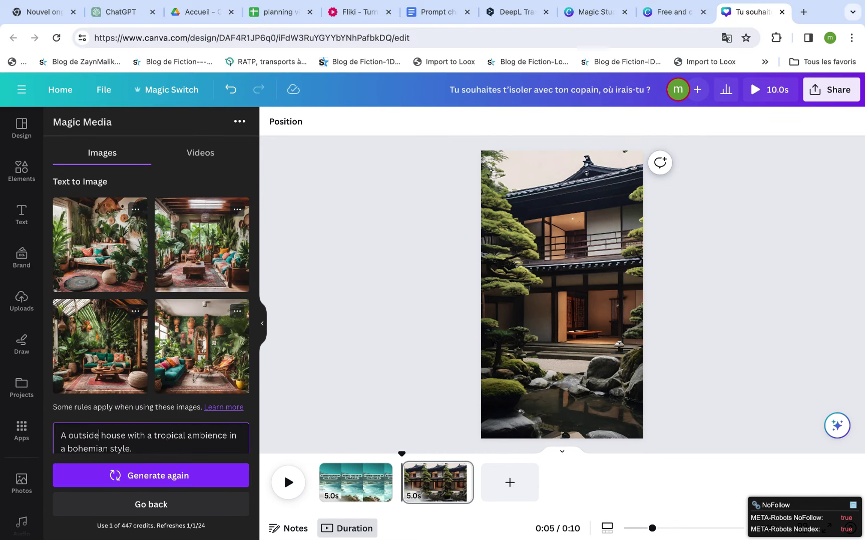
click(145, 478)
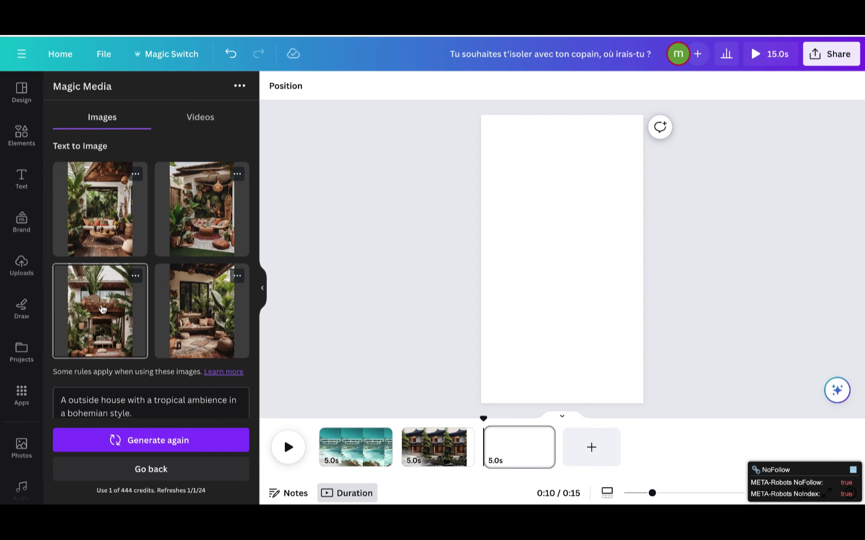
Place the third generated tropical house image on the blank third page, enlarged and shifted to fill it.
drag(102, 309, 539, 215)
drag(570, 247, 625, 453)
drag(544, 313, 579, 315)
click(775, 300)
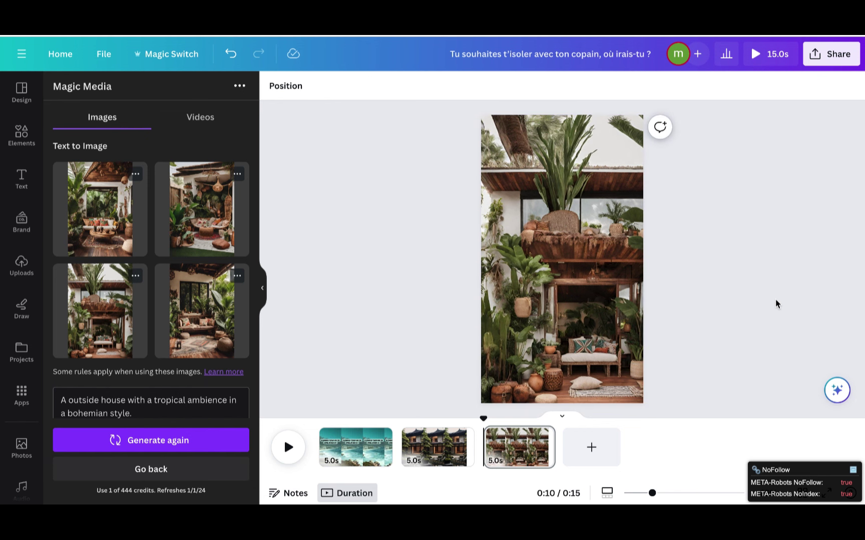
Add a fourth page and translate ChatGPT's vibrant art déco prompt in DeepL as "A house with a vibrant art deco ambience.".
click(591, 447)
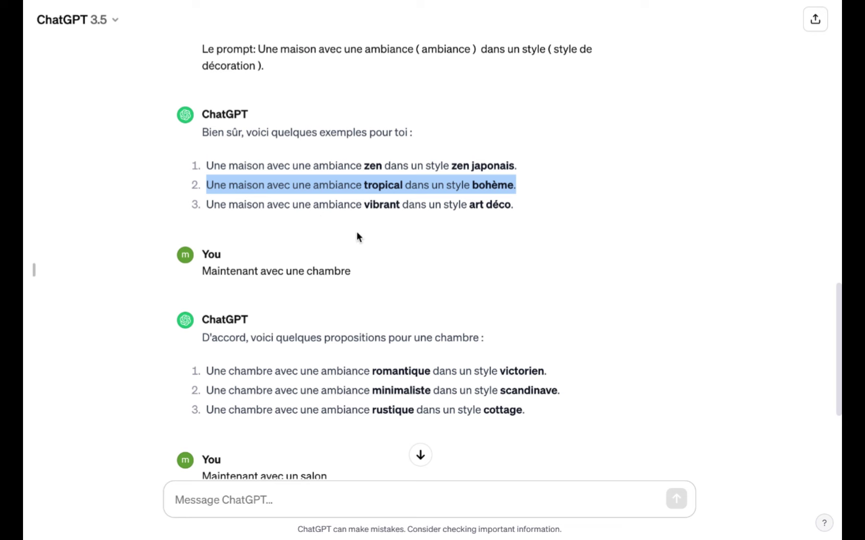
drag(205, 204, 520, 208)
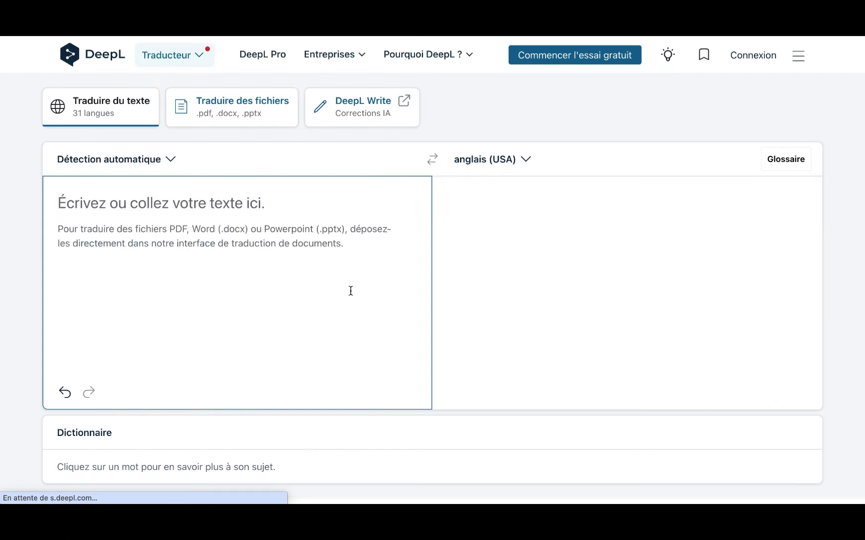
text(Une maison avec une ambiance vibrant dans un style art déco.)
click(482, 202)
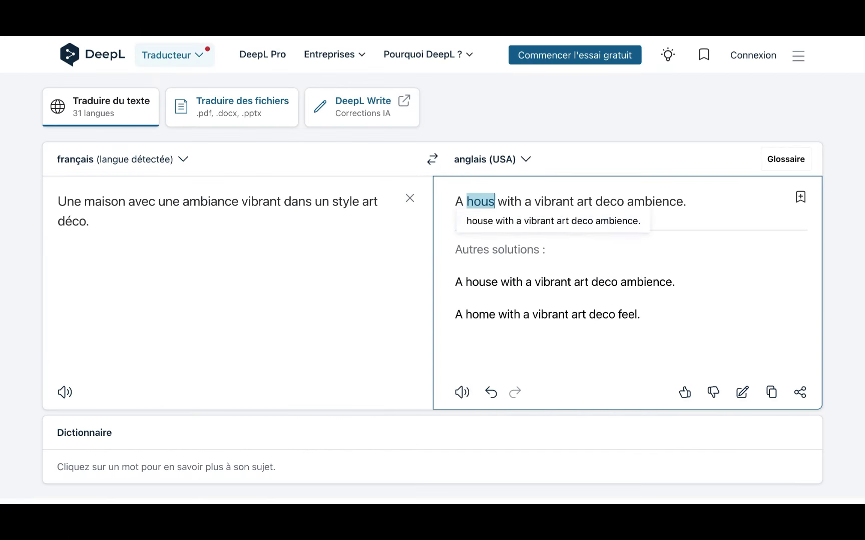
click(526, 219)
drag(690, 202, 455, 187)
key(ctrl+c)
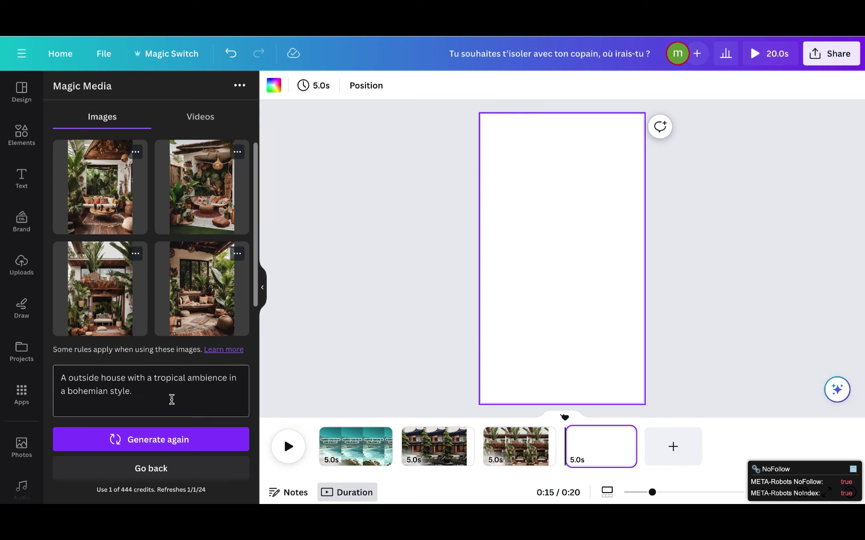
Replace the image prompt in Canva with "A outside house with a vibrant art deco ambience." and generate the images.
scroll(171, 400, down, 2)
drag(147, 342, 55, 318)
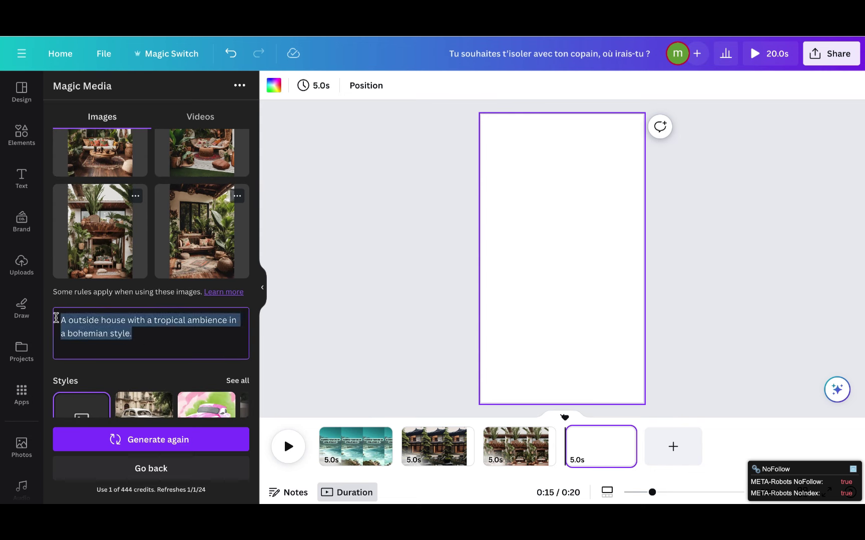
key(ctrl+v)
click(68, 320)
text(ou)
click(129, 444)
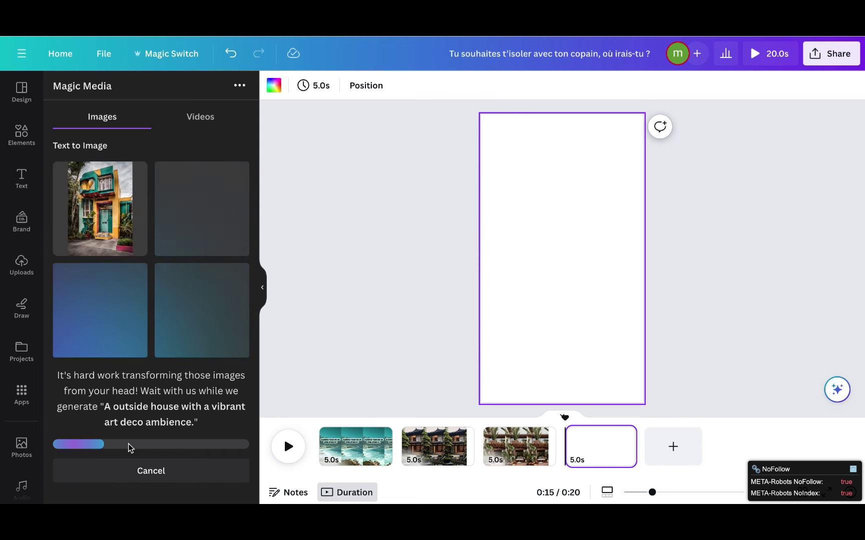
Fill the fourth page with the third generated art deco house image, enlarged to about 1,345 by 1,965 and centred horizontally.
drag(114, 332, 534, 165)
drag(567, 243, 683, 409)
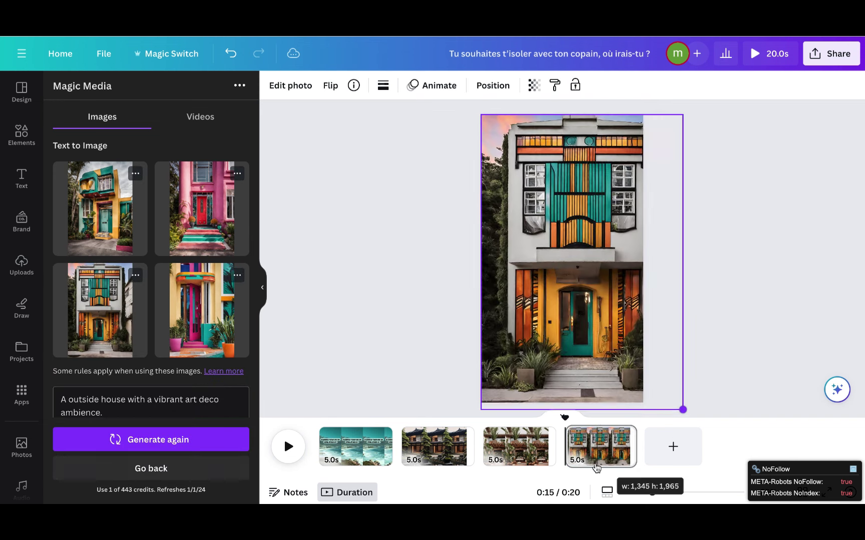
drag(600, 300, 583, 301)
click(710, 349)
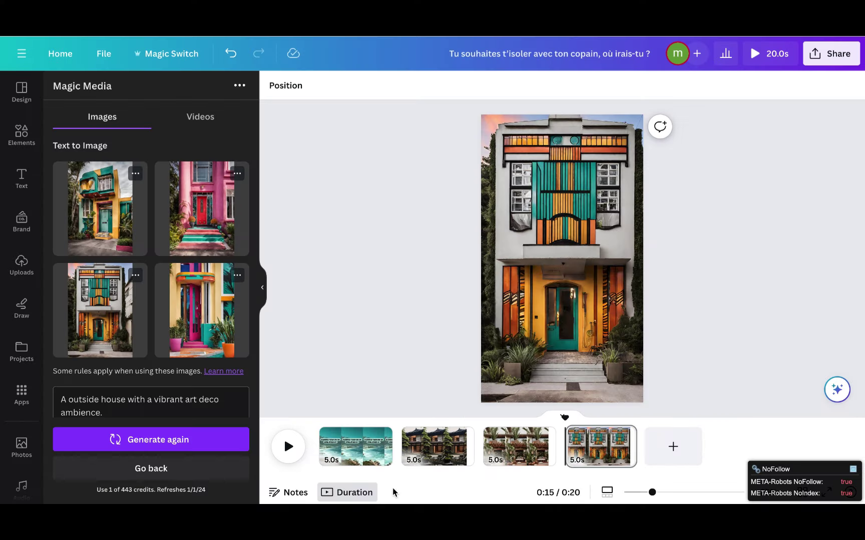
Add a heading reading "1" to the Japanese house page and enlarge it to a font size of about 162.
click(425, 444)
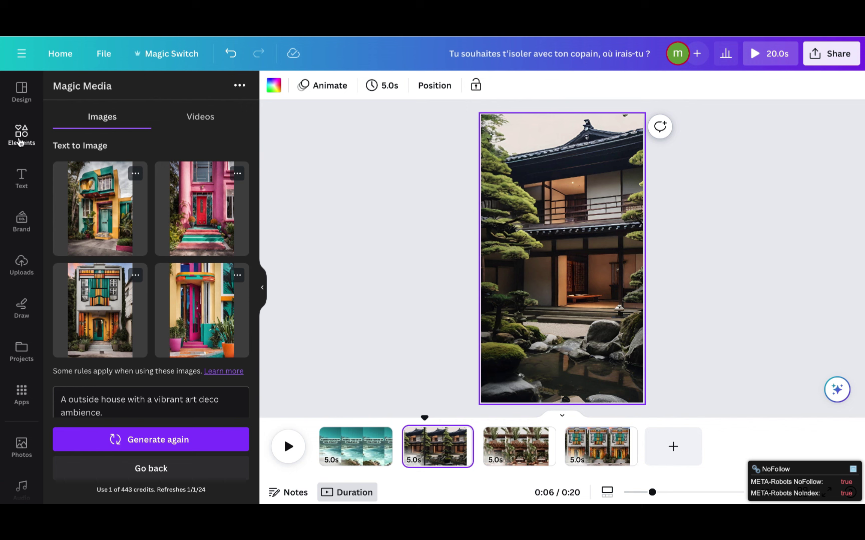
click(21, 183)
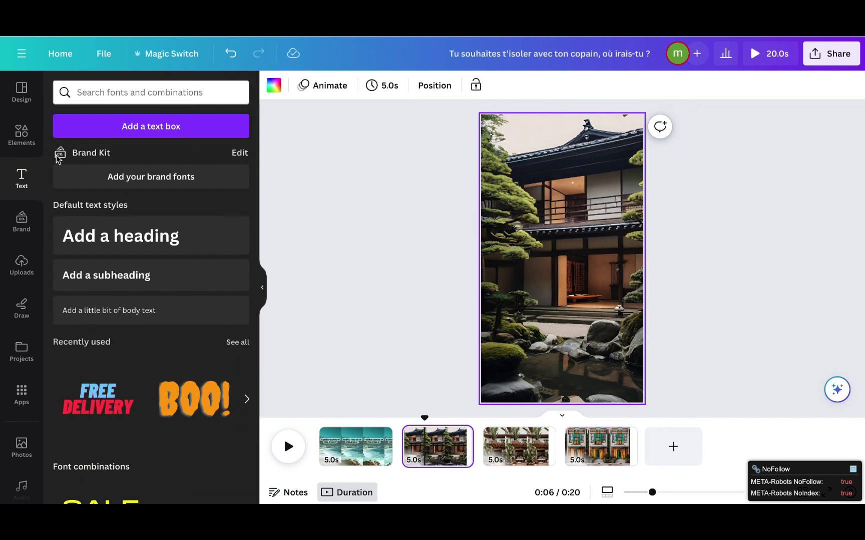
click(125, 239)
text(11)
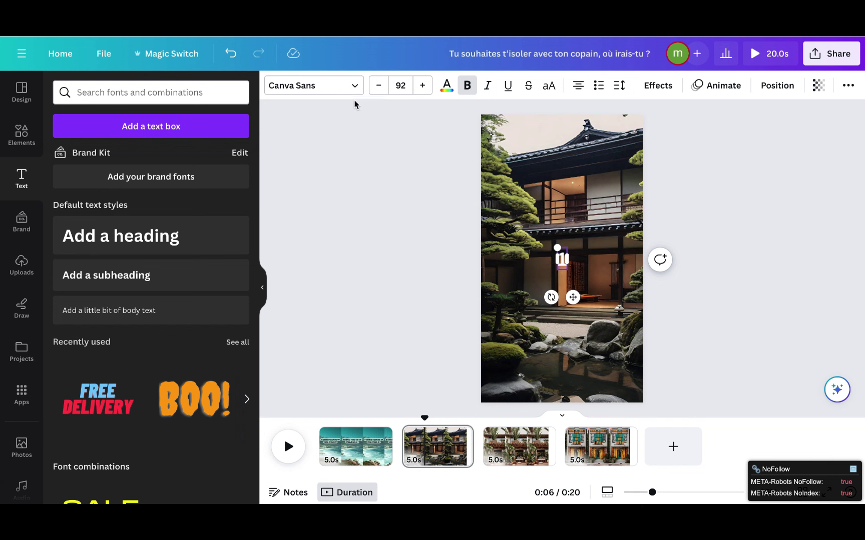
drag(557, 248, 546, 236)
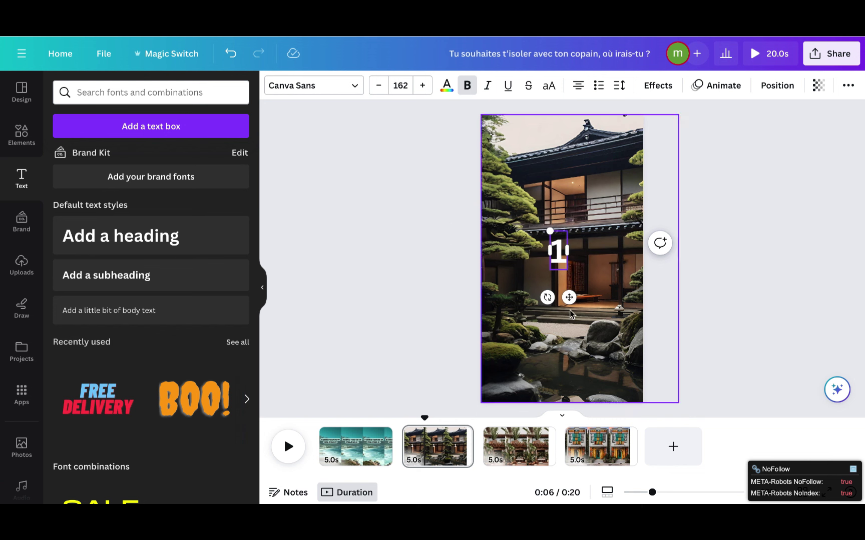
Set the "1" on the Japanese house page in Bangers, turn white to black across the design, and place the number near the page's upper-left corner.
drag(566, 298, 643, 181)
click(352, 86)
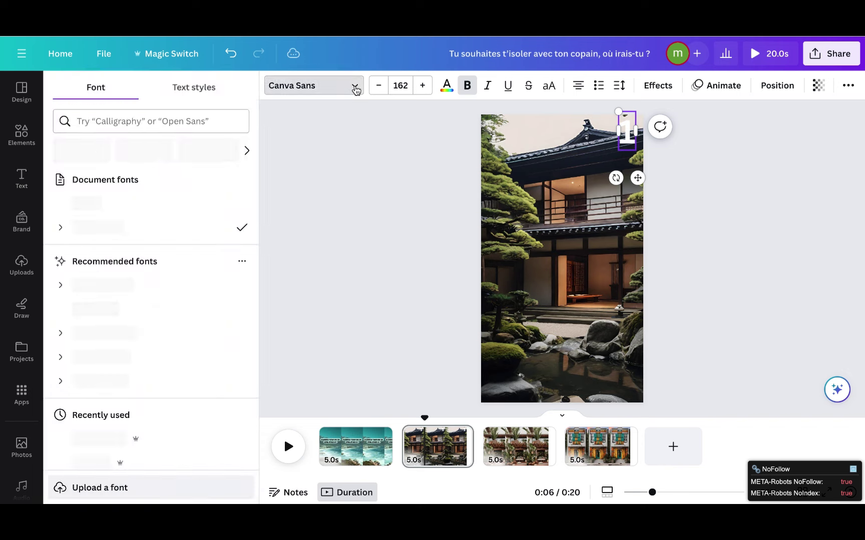
click(88, 201)
click(446, 85)
click(100, 158)
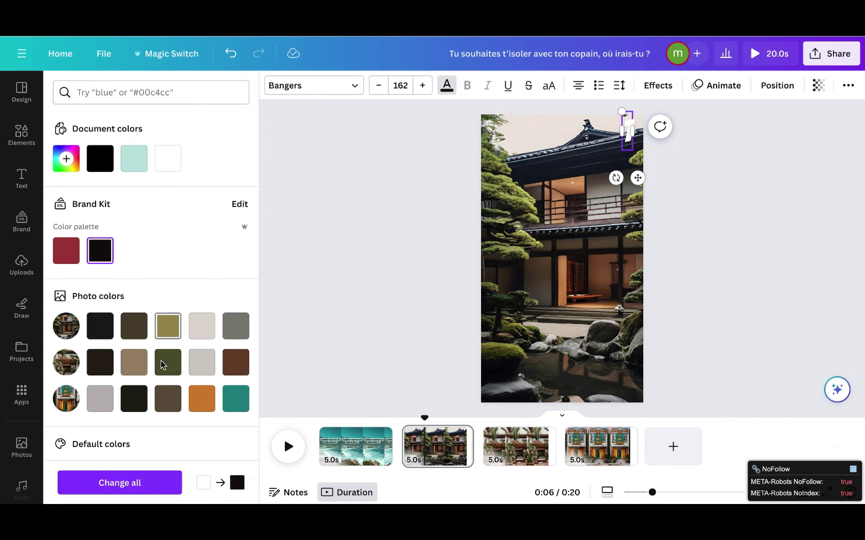
click(120, 483)
drag(626, 131, 520, 131)
click(761, 207)
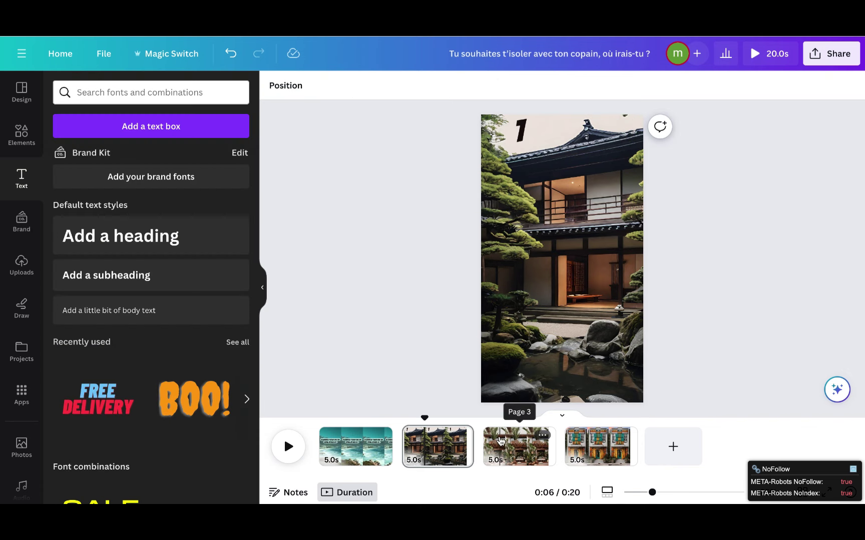
Copy the "1" onto the third page with the plant-filled house and change its text to "2".
click(520, 132)
key(super+c)
click(513, 448)
click(483, 136)
key(super+v)
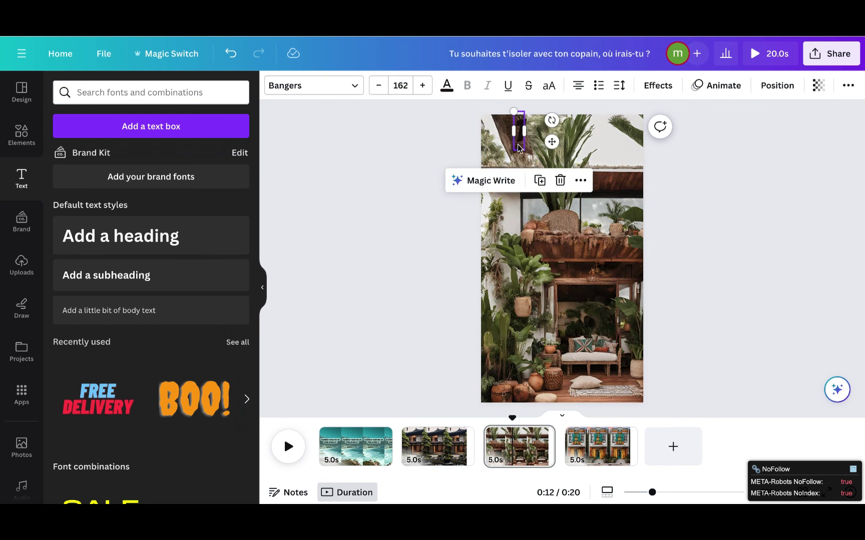
text(2)
click(699, 189)
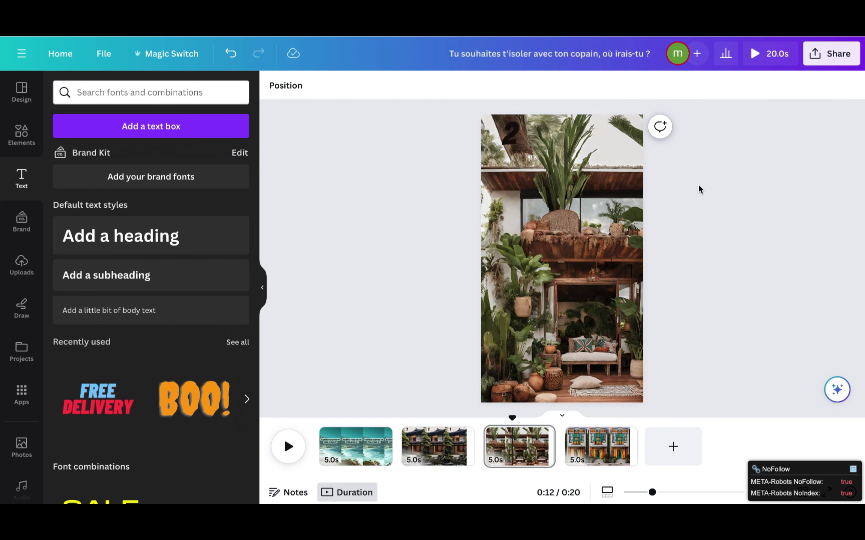
click(597, 454)
click(507, 132)
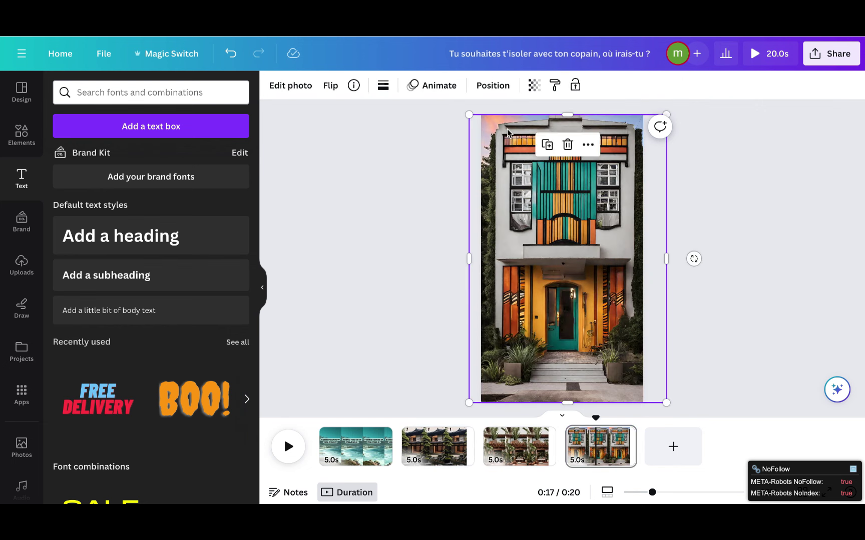
click(506, 469)
click(502, 134)
click(586, 434)
click(503, 132)
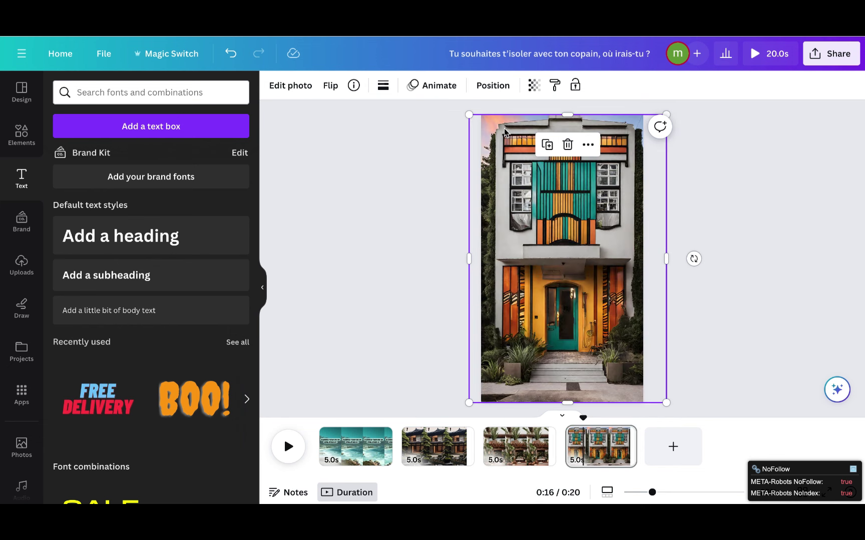
click(513, 464)
click(510, 136)
Add a text box reading "3" in the upper-left corner of the art deco page and apply Bangers across the design.
click(586, 446)
double_click(507, 145)
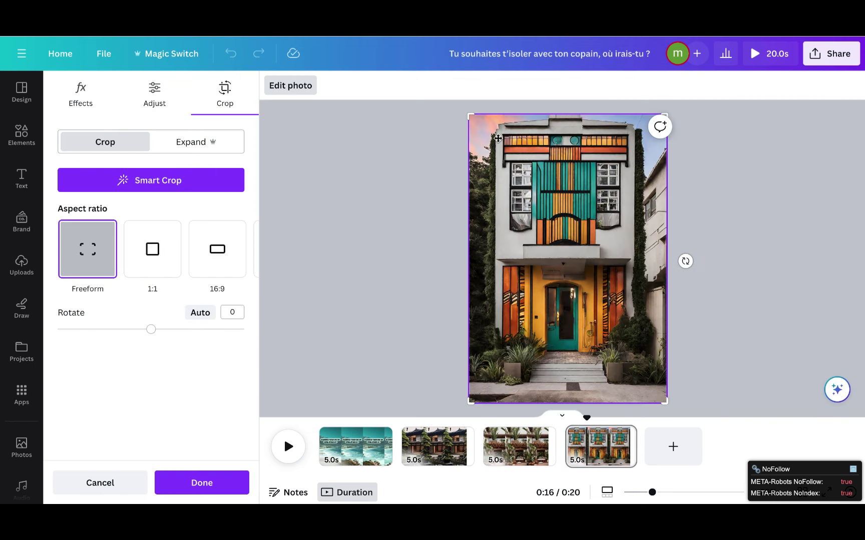
double_click(507, 148)
text(t3)
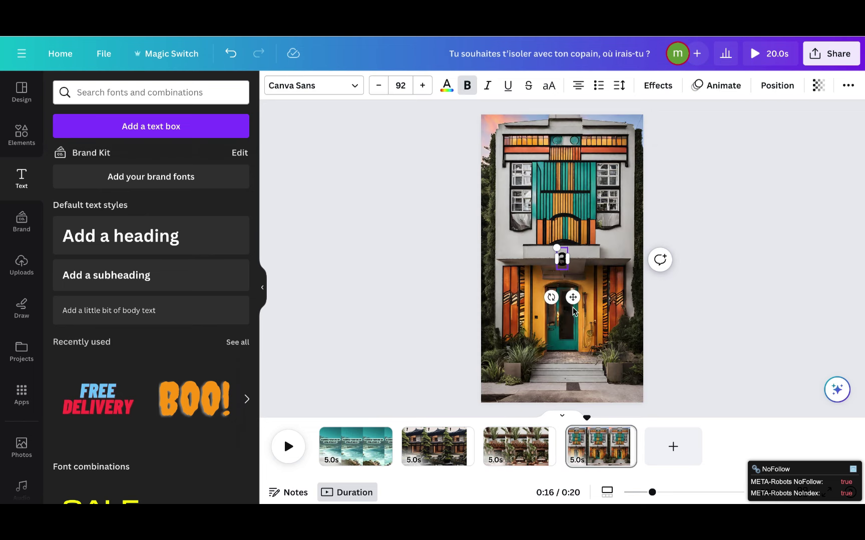
drag(573, 294, 507, 166)
click(325, 86)
click(85, 203)
click(180, 487)
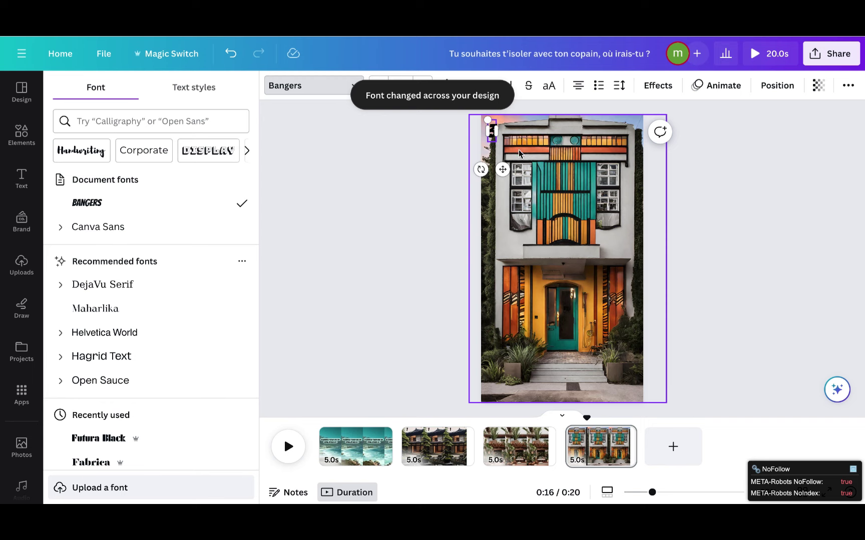
Move the numbers "3", "2" and "1" to the upper-right corner of their respective pages.
click(493, 132)
drag(496, 132, 624, 129)
click(501, 152)
click(525, 441)
double_click(510, 134)
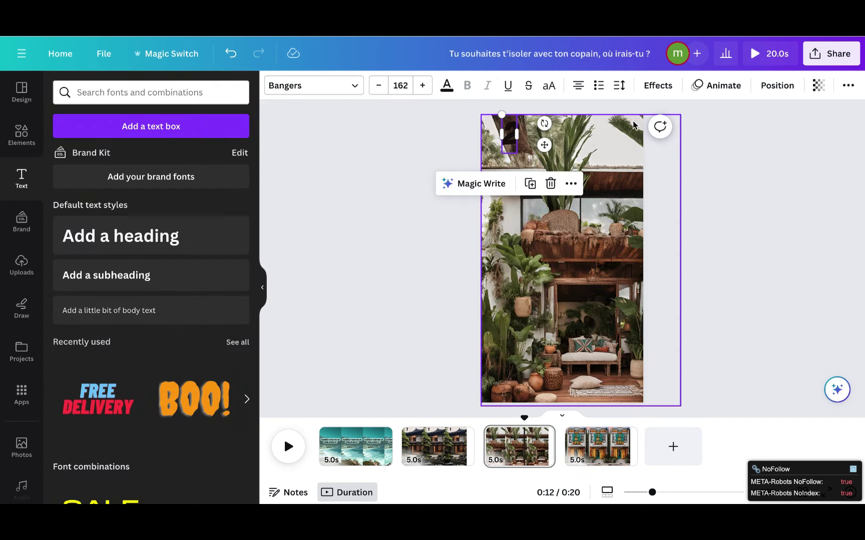
click(619, 150)
drag(509, 134, 628, 131)
click(434, 443)
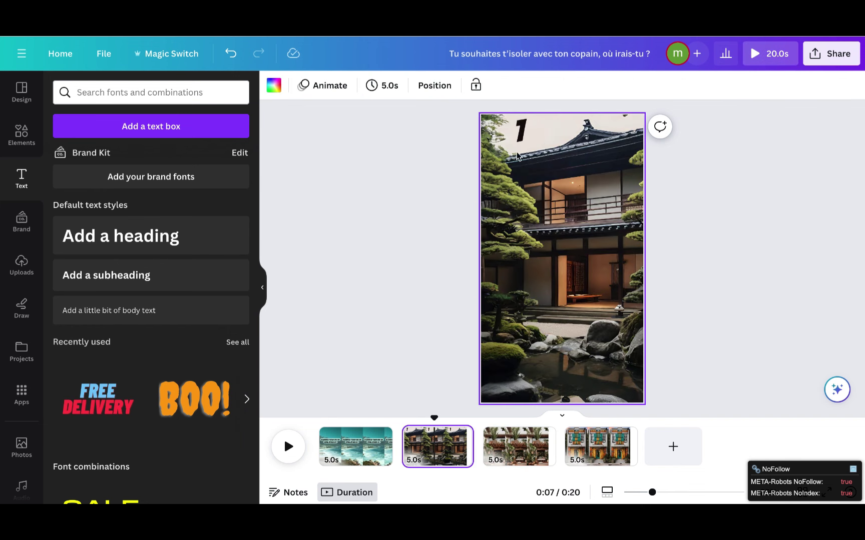
drag(520, 133, 625, 131)
click(494, 443)
click(627, 133)
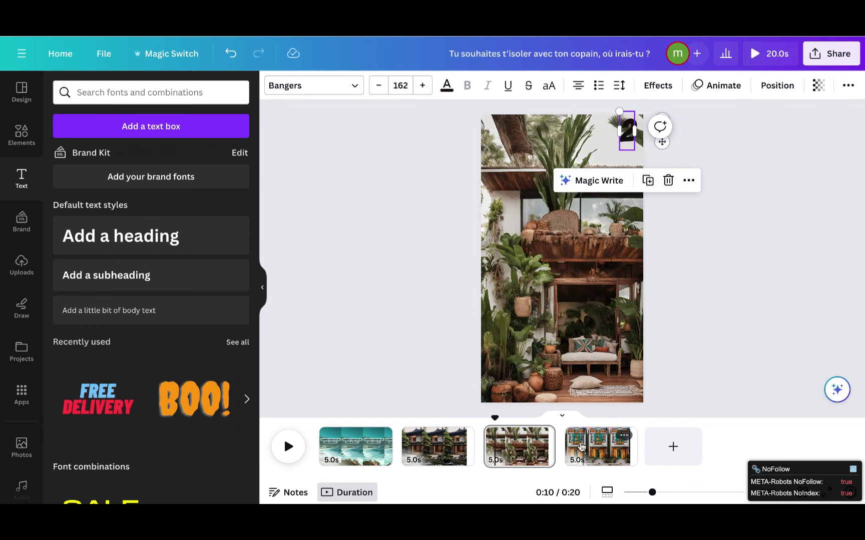
Set the font size of the "3" on the art deco page to 162.
click(583, 443)
click(627, 130)
click(406, 89)
text(162)
key(Return)
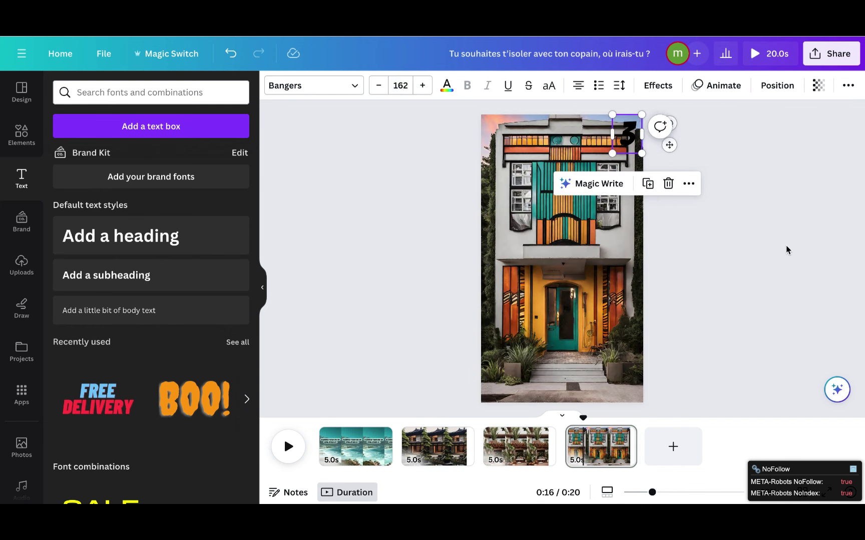
Place a circle behind the "1" in the upper-right corner of the Japanese house page.
click(20, 135)
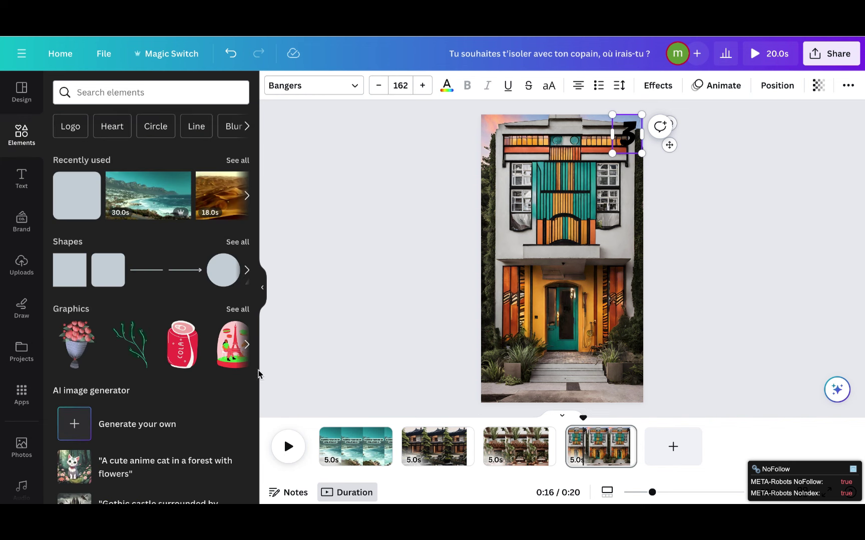
click(435, 445)
click(629, 140)
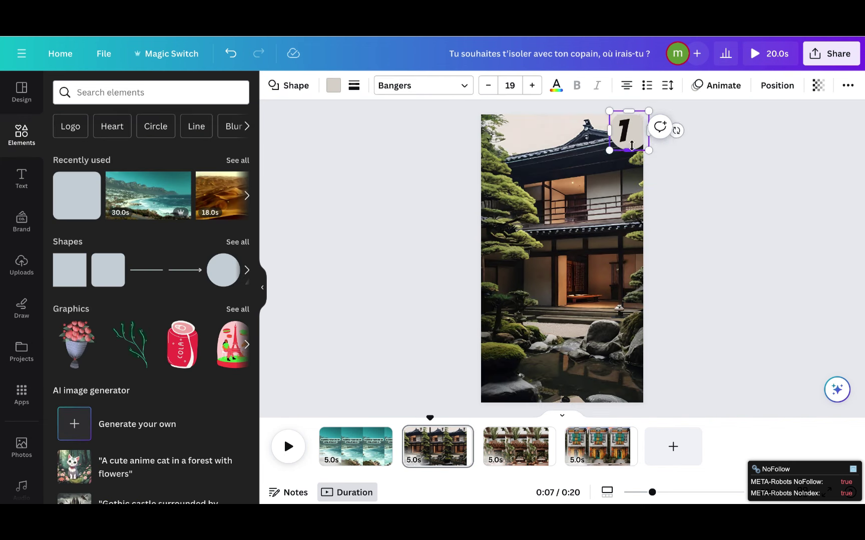
mouse_move(632, 144)
mouse_down()
mouse_move(607, 144)
mouse_move(628, 141)
mouse_up()
click(694, 191)
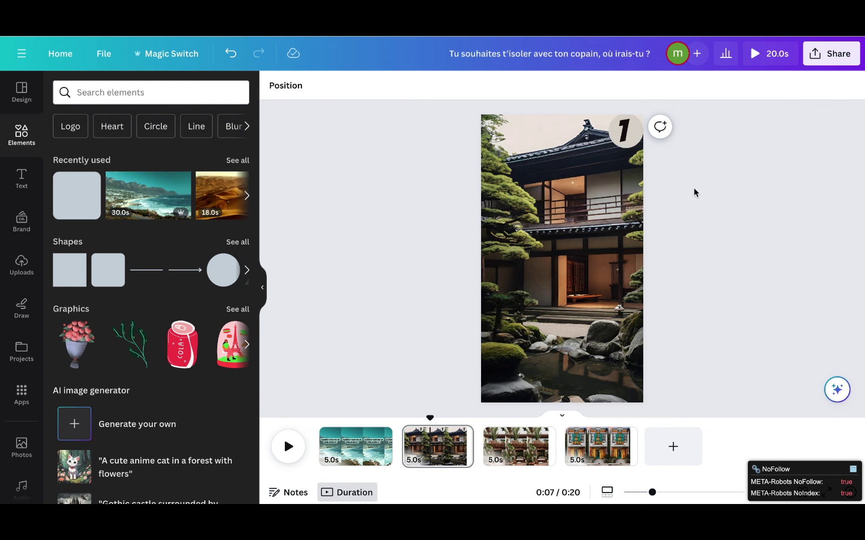
Fill the circle behind the "1" with black and lower its transparency value to about 36.
click(629, 138)
click(334, 86)
click(134, 159)
click(818, 86)
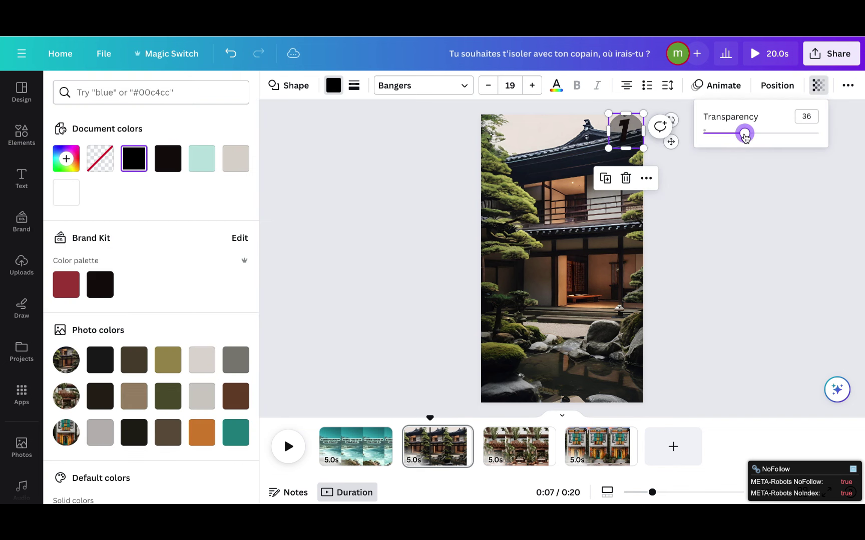
click(834, 253)
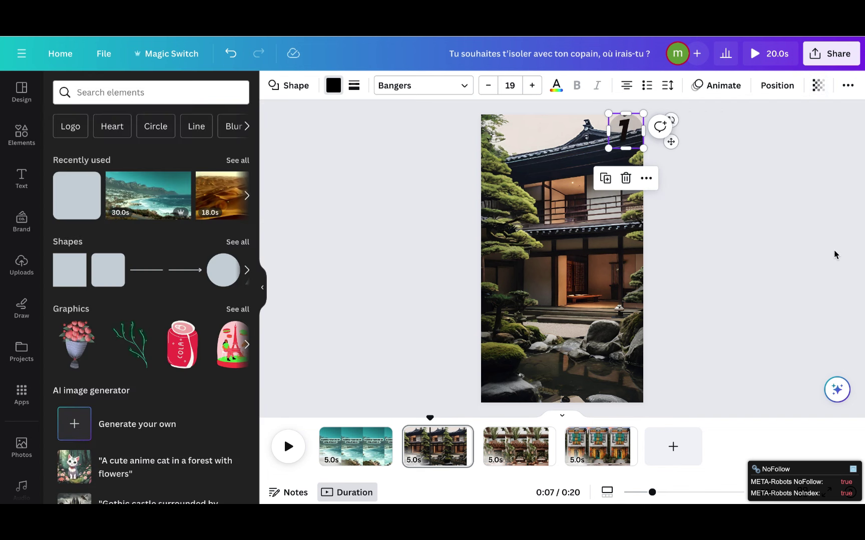
Fill the circle behind the "1" with white and set its transparency value to 50.
click(635, 138)
click(333, 85)
click(236, 158)
click(818, 85)
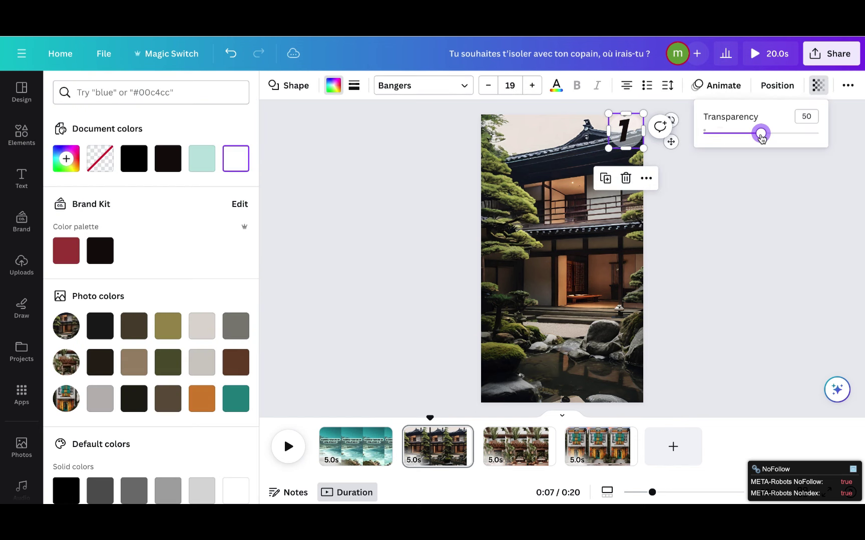
click(737, 242)
Copy the semi-transparent white circle to the third page and layer it behind the "2".
click(638, 142)
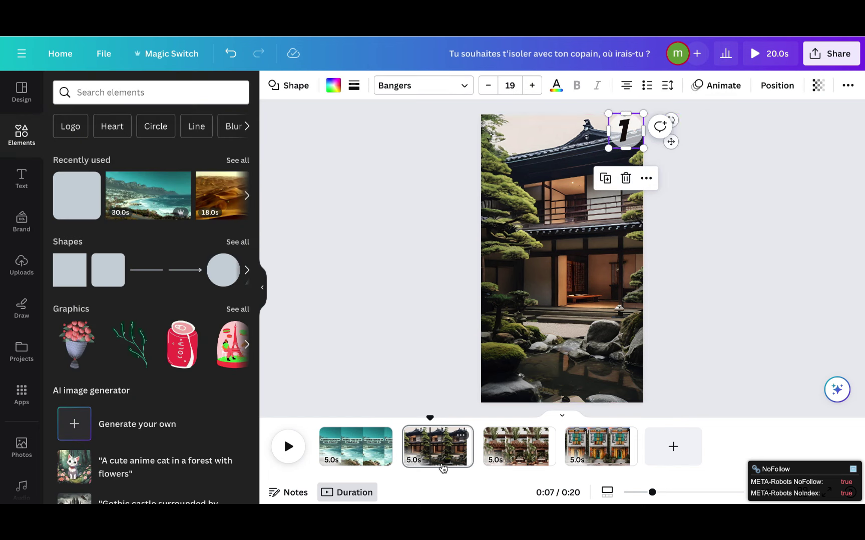
click(518, 446)
click(625, 131)
click(775, 86)
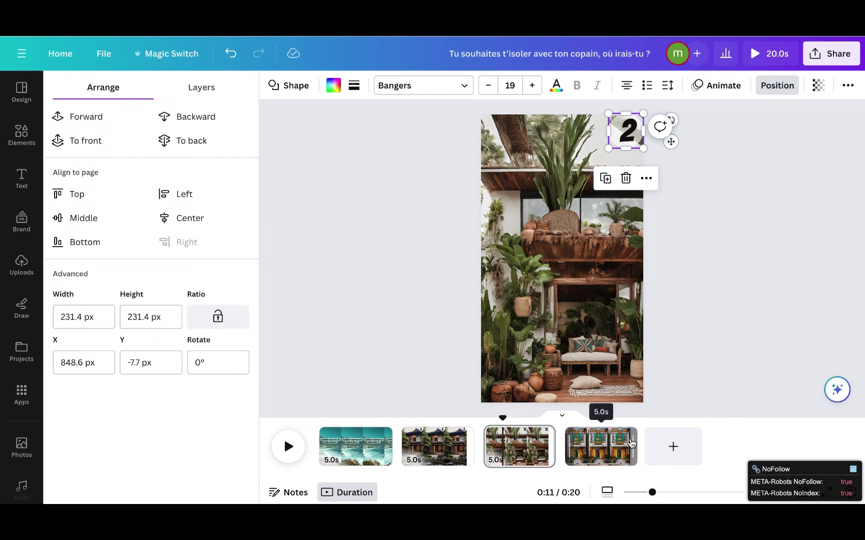
Add the same white circle to the art deco page behind the "3" and centre the number on it.
click(598, 446)
click(626, 131)
click(626, 131)
click(776, 85)
click(796, 235)
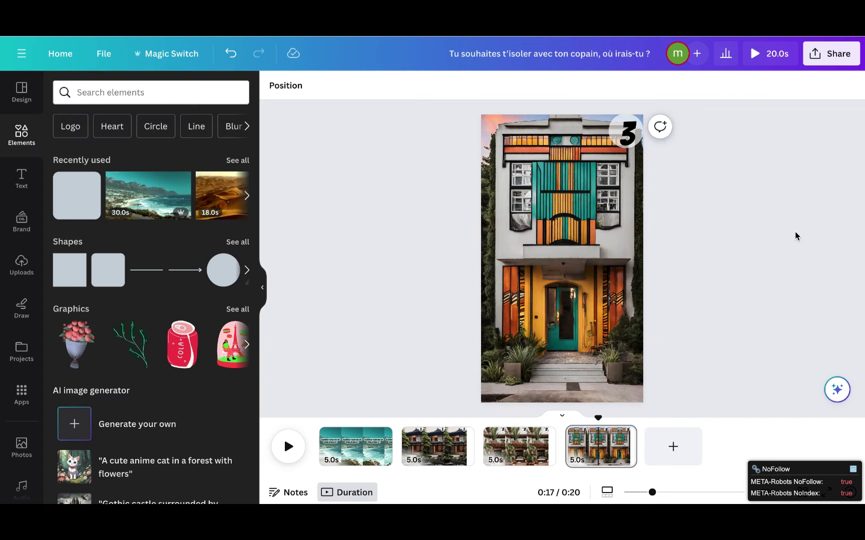
click(614, 134)
click(788, 307)
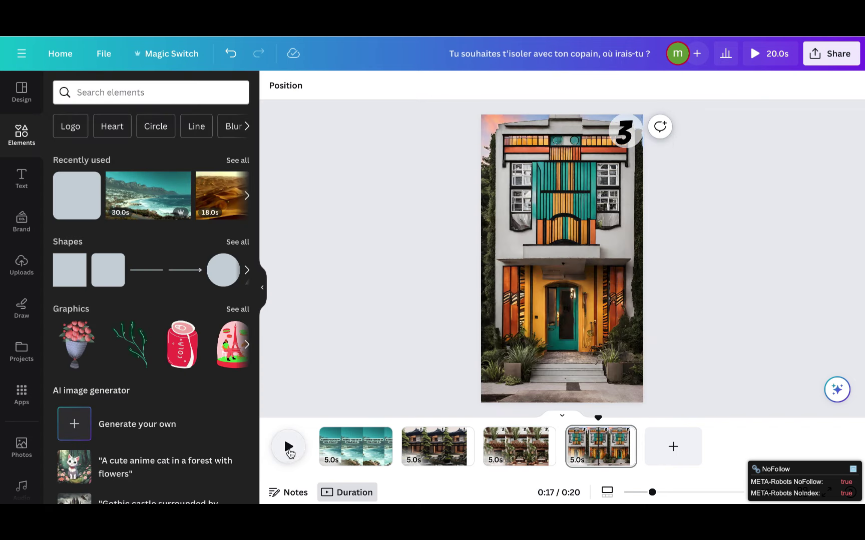
Play the full video in the preview to review all four pages, and return to the editor.
click(289, 450)
click(754, 57)
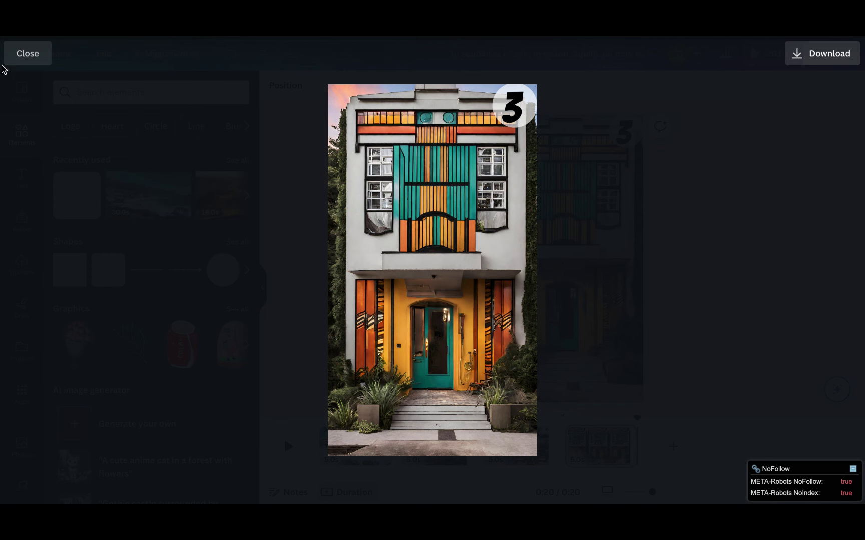
click(26, 56)
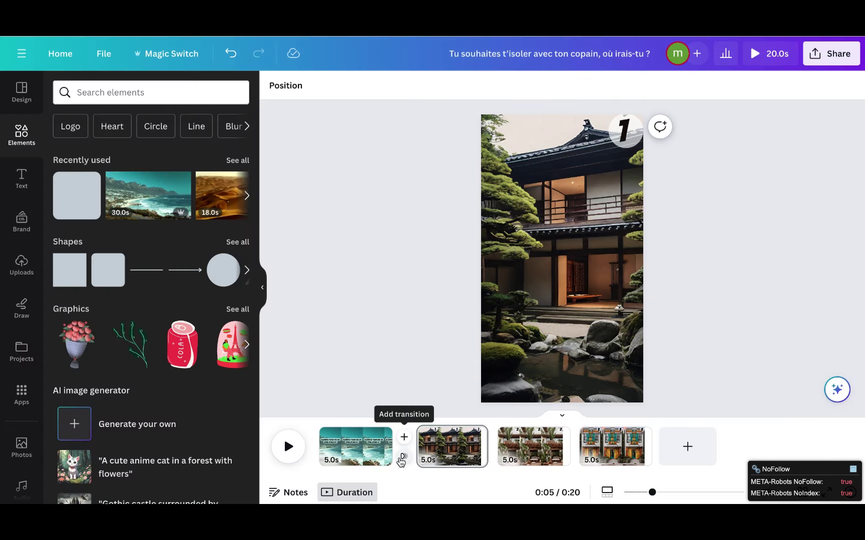
Add a 0.5-second Dissolve transition between each pair of neighbouring pages.
click(401, 456)
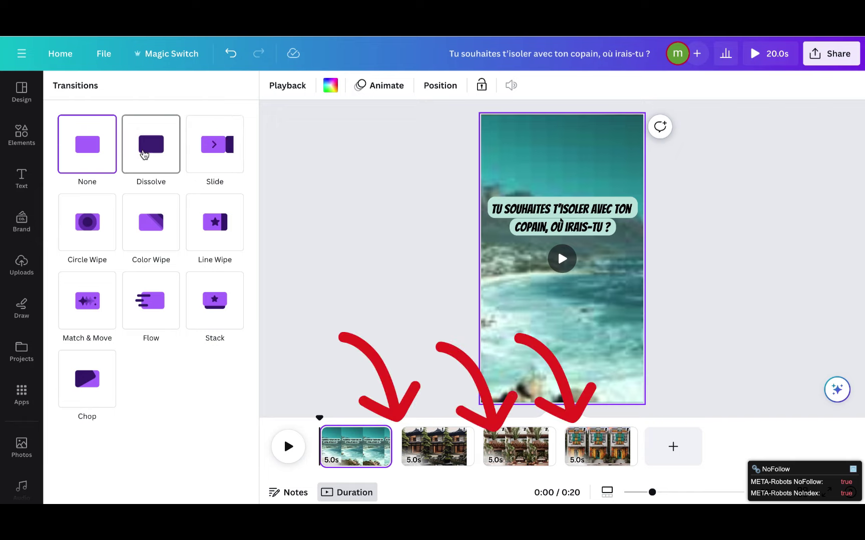
click(149, 147)
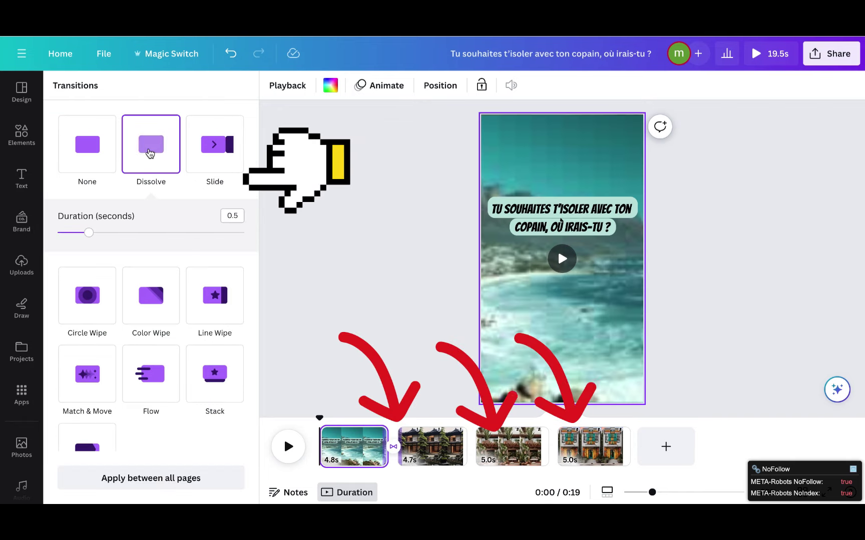
click(473, 456)
click(147, 153)
click(553, 457)
click(154, 161)
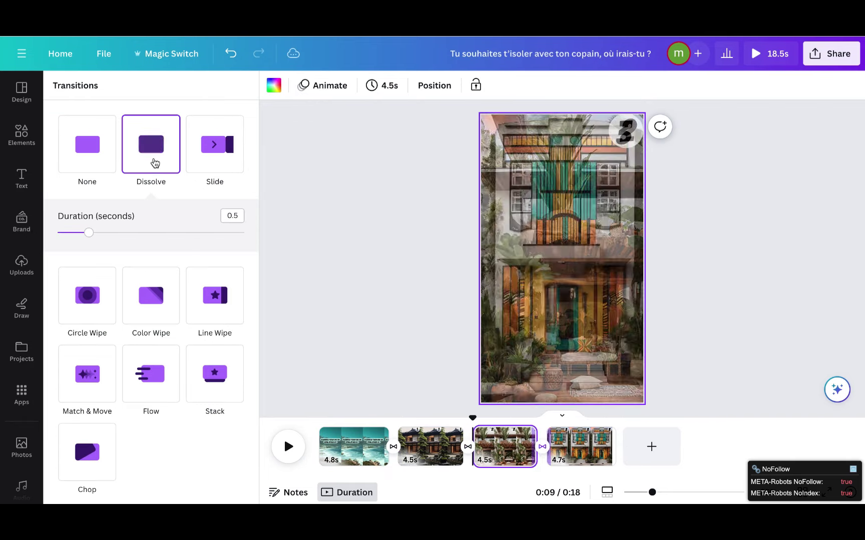
click(327, 365)
Preview the video with its Dissolve transitions and close the preview.
click(289, 447)
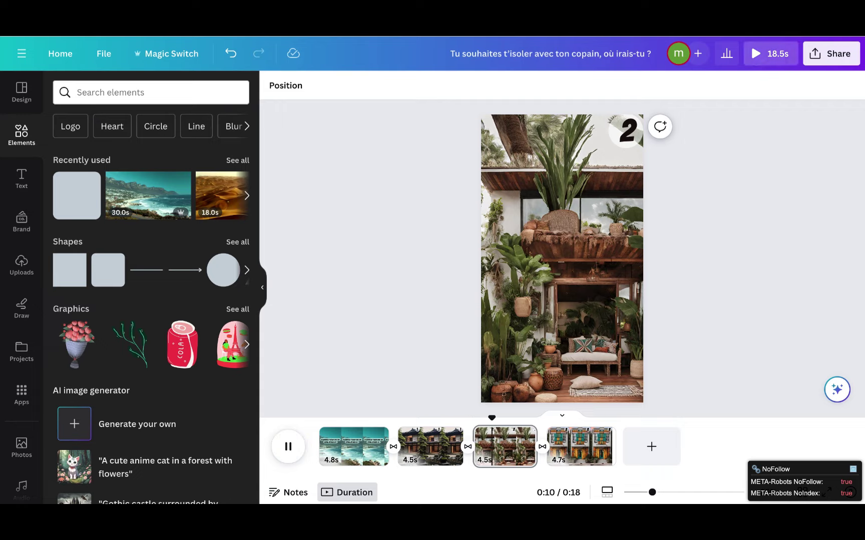
click(753, 56)
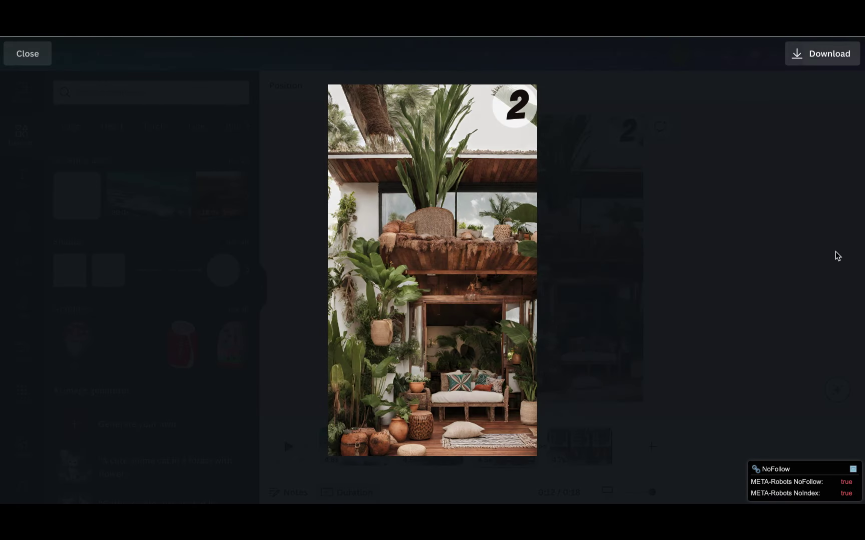
click(27, 54)
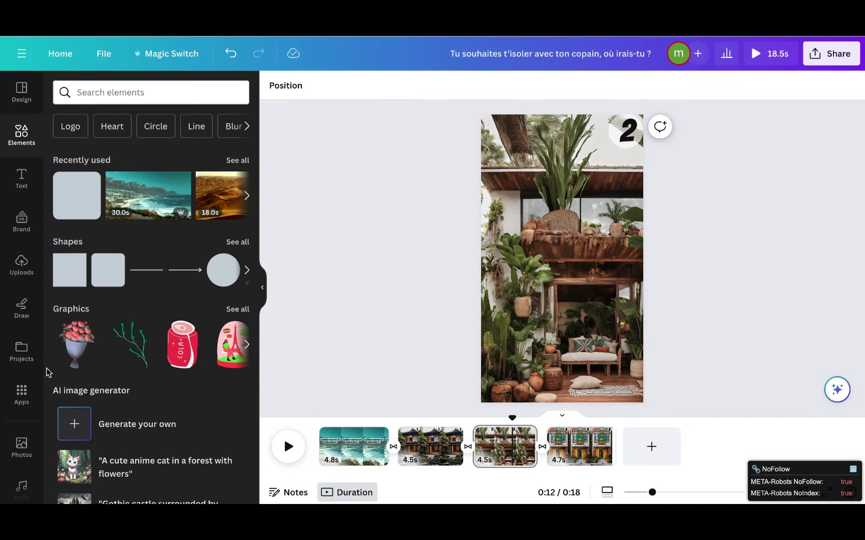
Browse the audio library, listen to the piano track "Calm Jazz - Complete Coincidence (instrumental)" and open its details.
scroll(15, 377, down, 4)
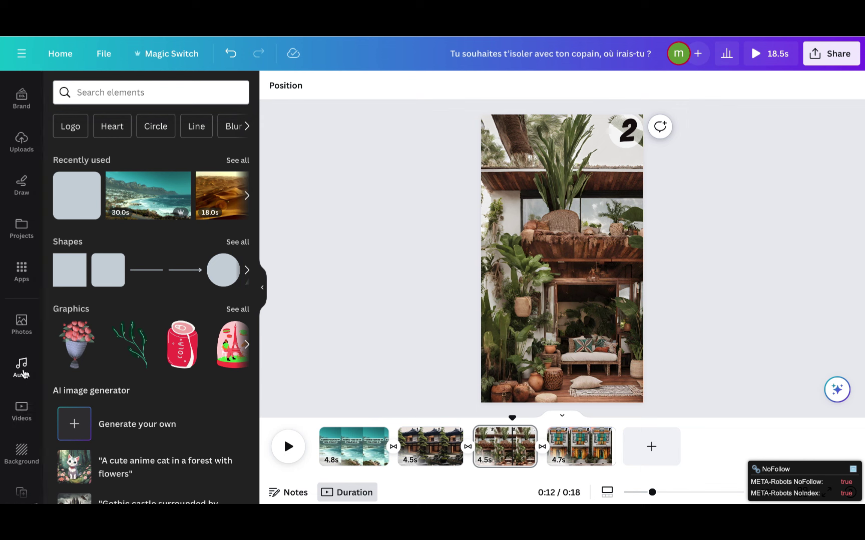
click(22, 373)
scroll(176, 366, down, 5)
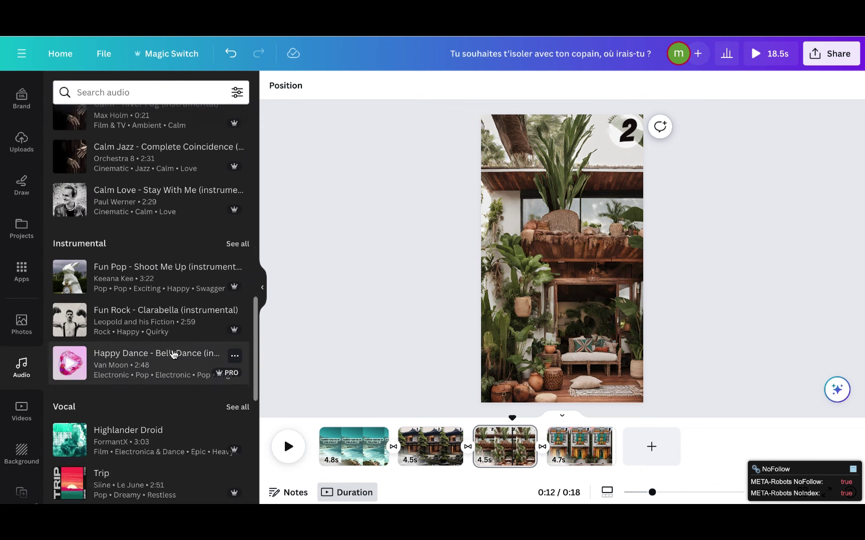
scroll(173, 355, up, 1)
scroll(173, 355, up, 1)
click(70, 244)
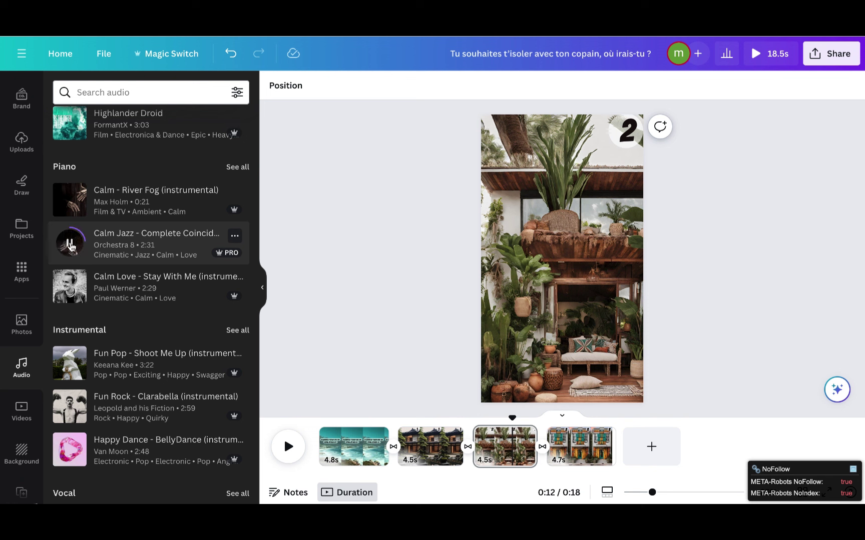
click(235, 238)
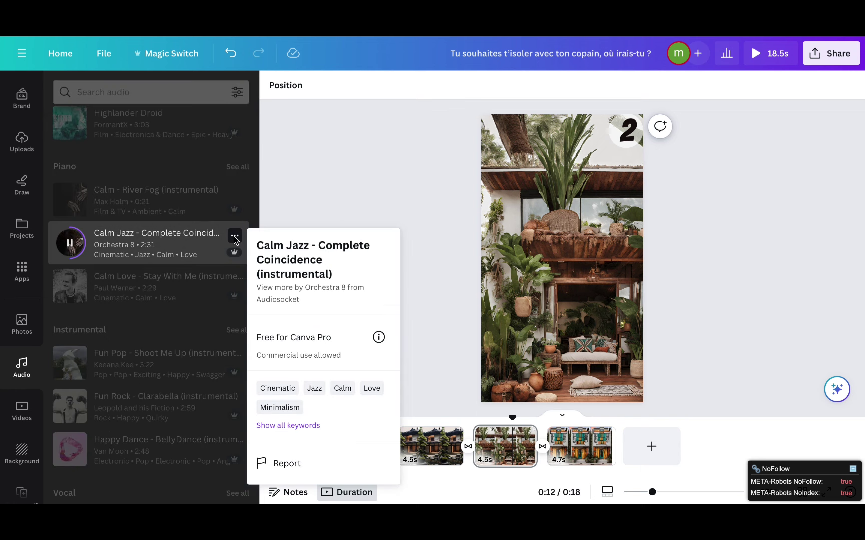
Add the "Calm Jazz - Complete Coincidence" track to the timeline from the start of the video, and preview the result.
click(176, 243)
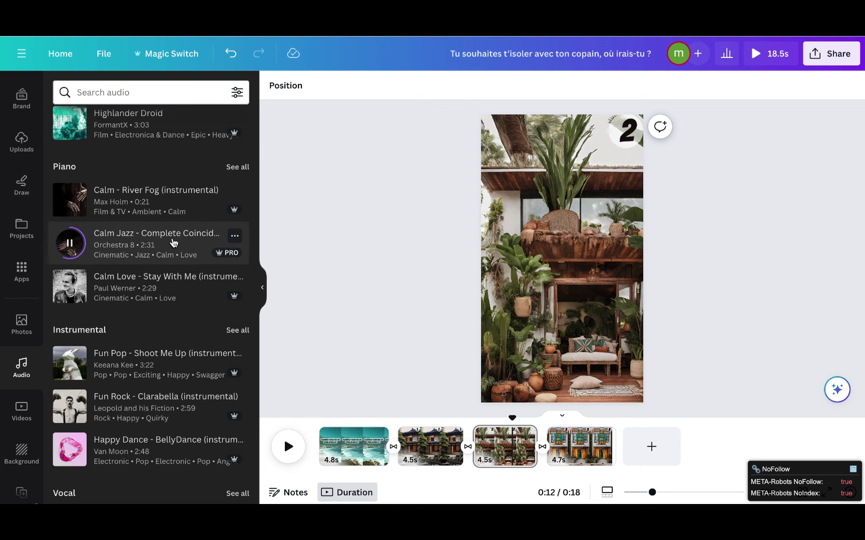
click(142, 241)
drag(515, 456, 328, 447)
click(758, 55)
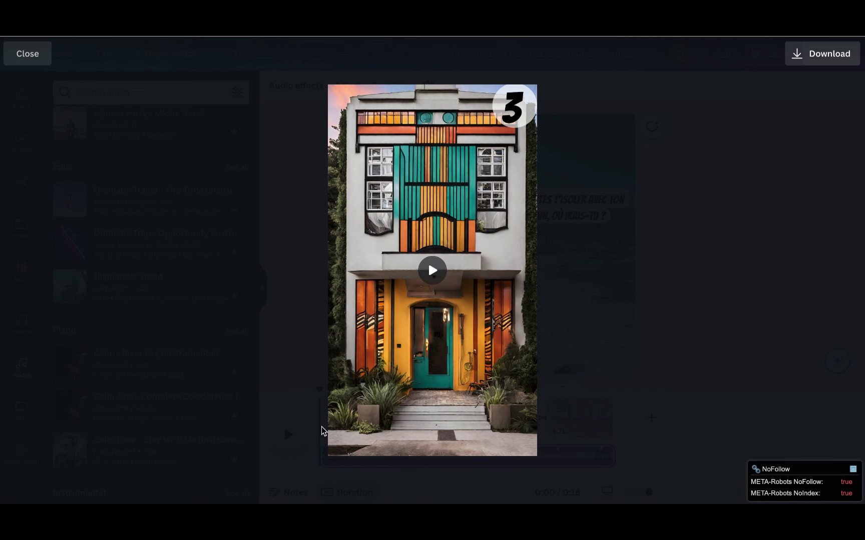
click(29, 60)
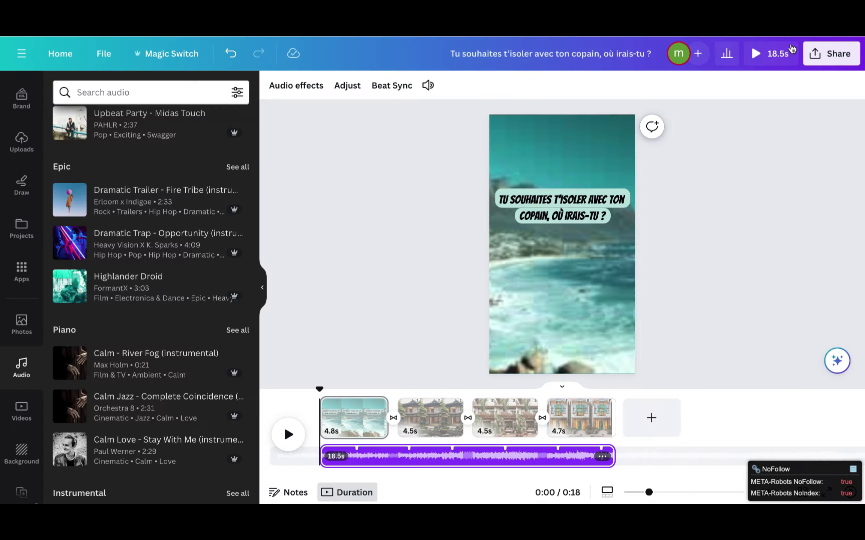
Open the download options for exporting all pages as an MP4 video.
click(828, 54)
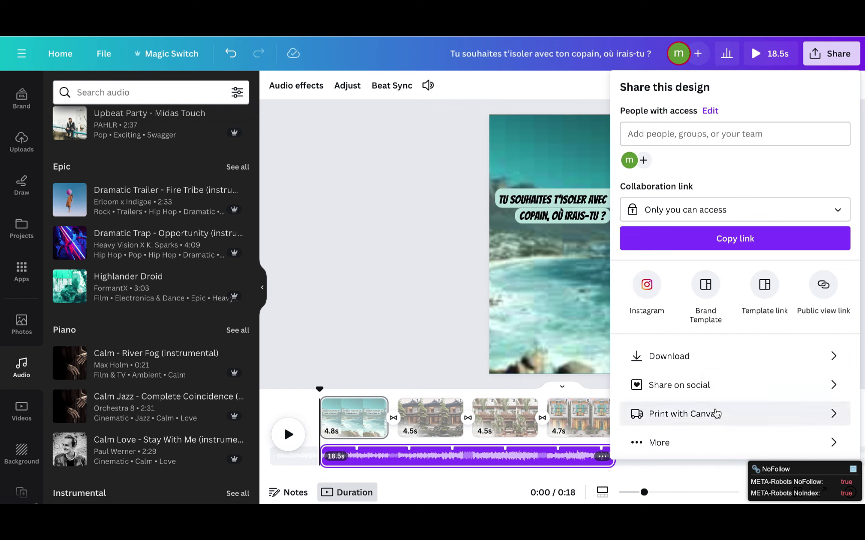
click(668, 356)
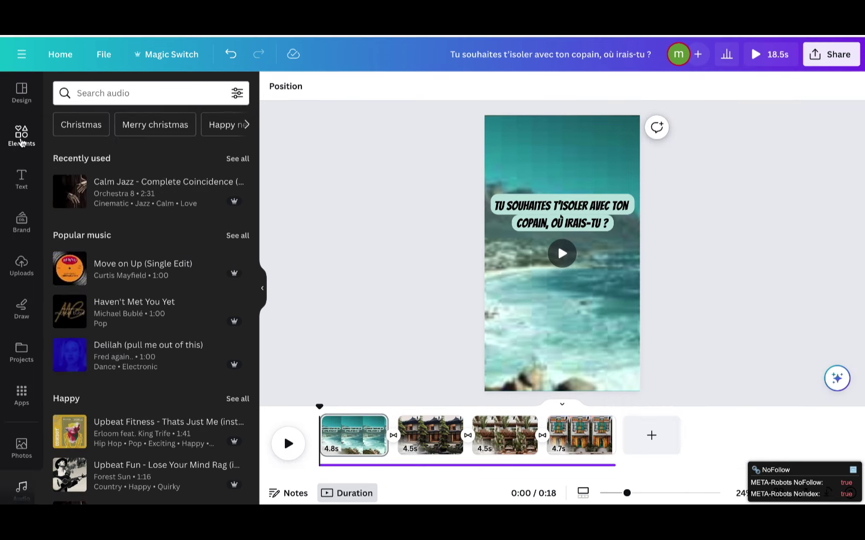
Search the video elements for "nature" and place the 45-second icy waterfall clip as the opening page's background.
click(120, 93)
text(nature)
key(Return)
click(177, 123)
scroll(150, 260, down, 2)
drag(101, 192, 561, 270)
Set the opening page's duration to 5.0 seconds by trimming it in the timeline.
click(349, 445)
scroll(348, 444, right, 6)
drag(651, 435, 393, 434)
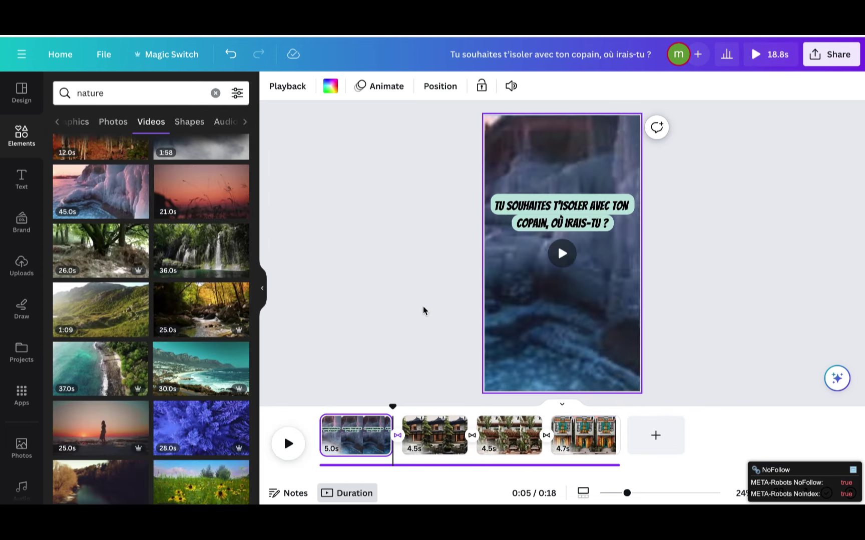
Replace the opening page's question text with the line "TU DOIS REFAIRE TA CHAMBRE".
click(557, 208)
click(551, 204)
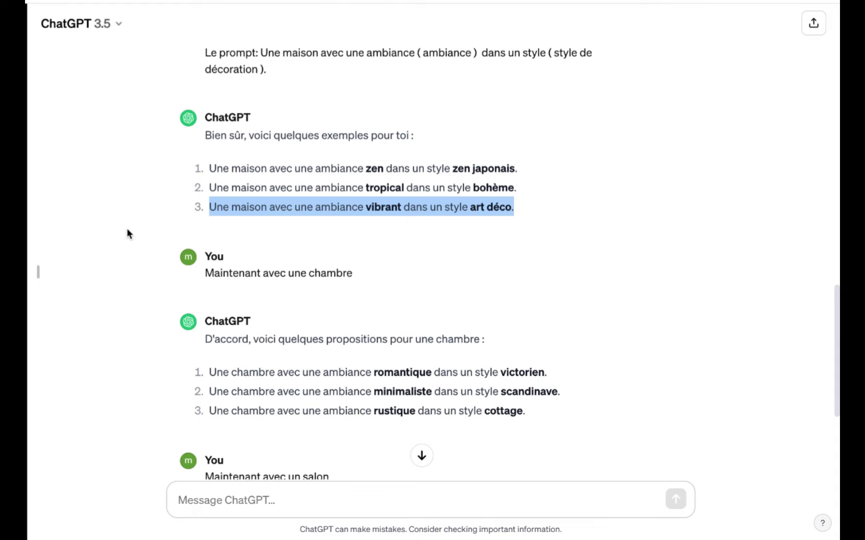
scroll(128, 232, down, 5)
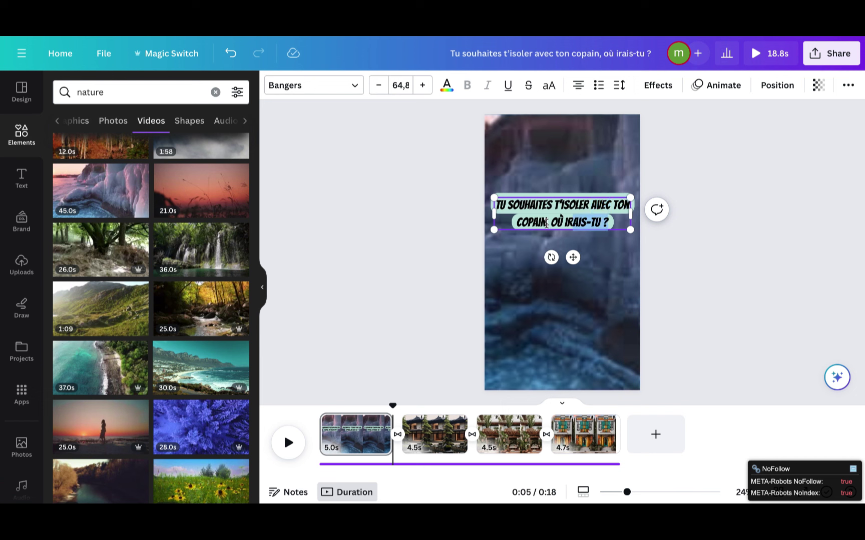
double_click(561, 205)
text(T)
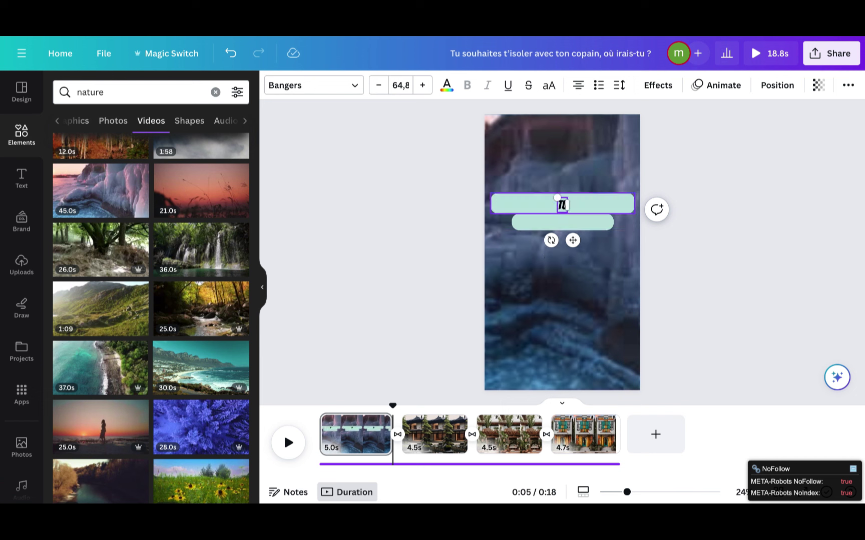
text(U DOIS REFAIRE TA CHAMBRE)
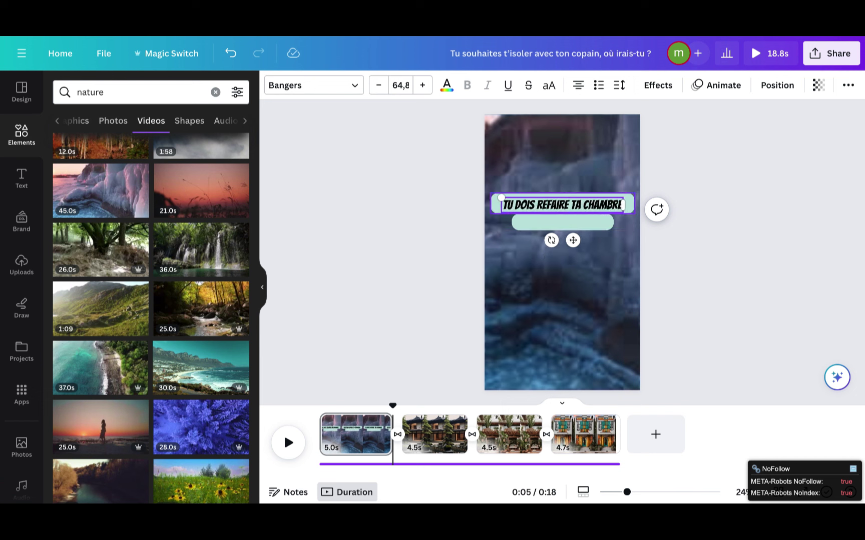
click(538, 278)
Add the second line "QUE CHOISIS-TU ?" over the lower text banner, and play the opening page to check it.
click(538, 205)
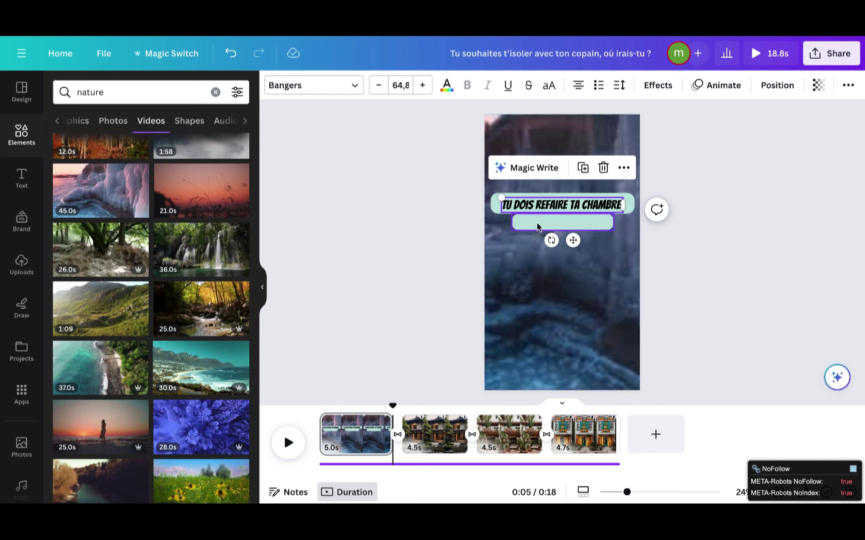
key(super+c)
key(super+v)
drag(575, 243, 574, 257)
text(QUE CHOISIS-TU ?)
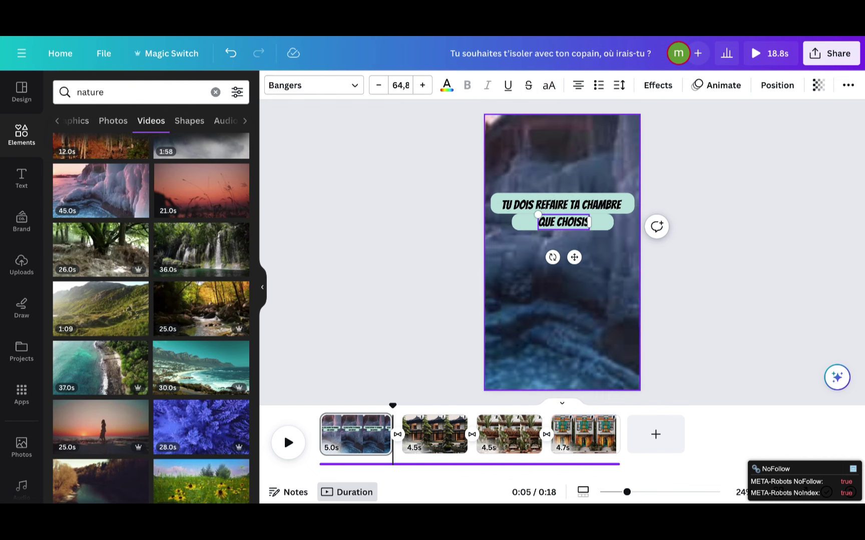
click(767, 282)
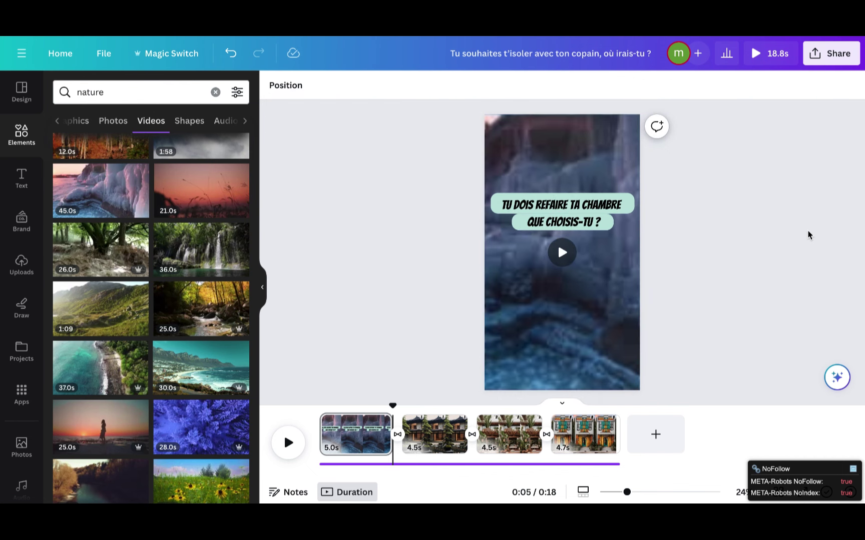
click(288, 443)
click(288, 444)
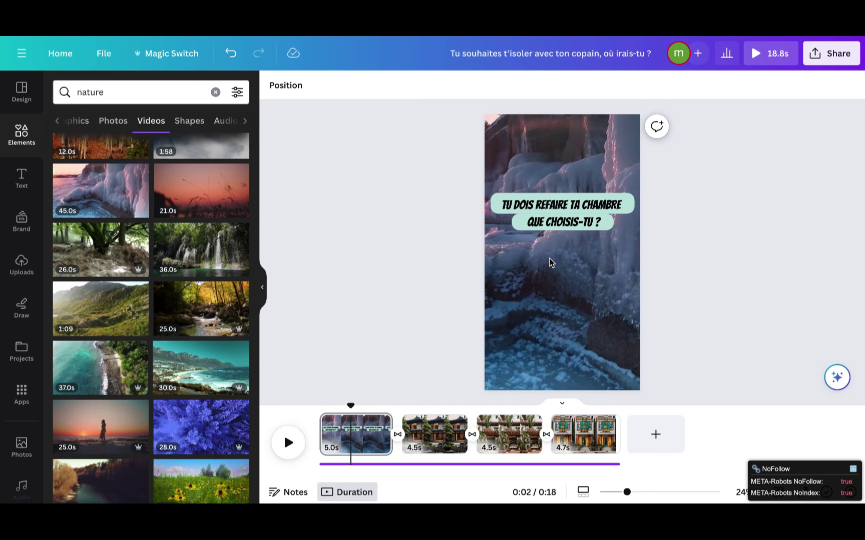
Generate portrait images in Magic Media from the ChatGPT prompt "Une chambre avec une ambiance romantique dans un style victorien.".
click(20, 135)
click(135, 423)
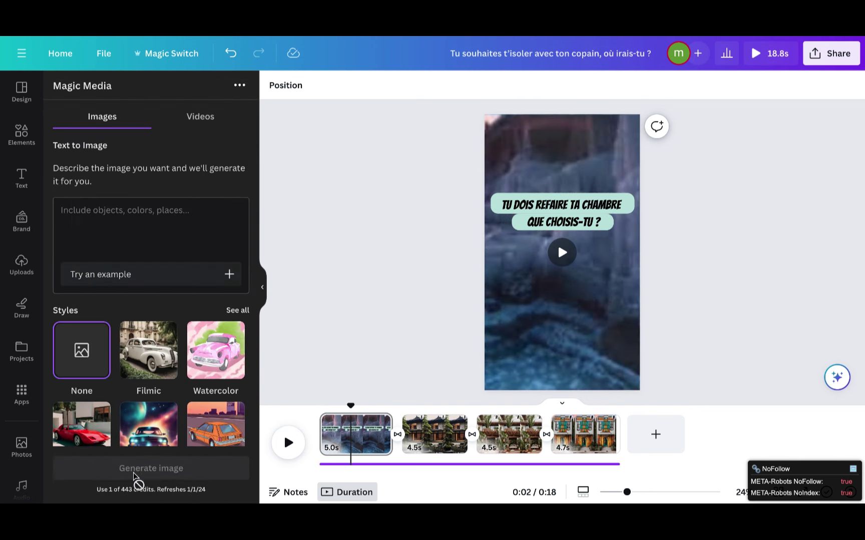
click(65, 1)
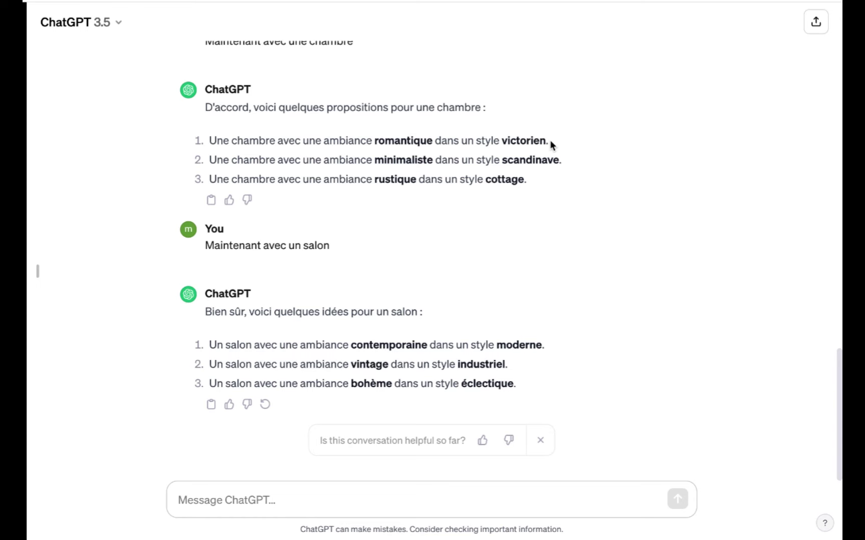
drag(547, 141, 264, 122)
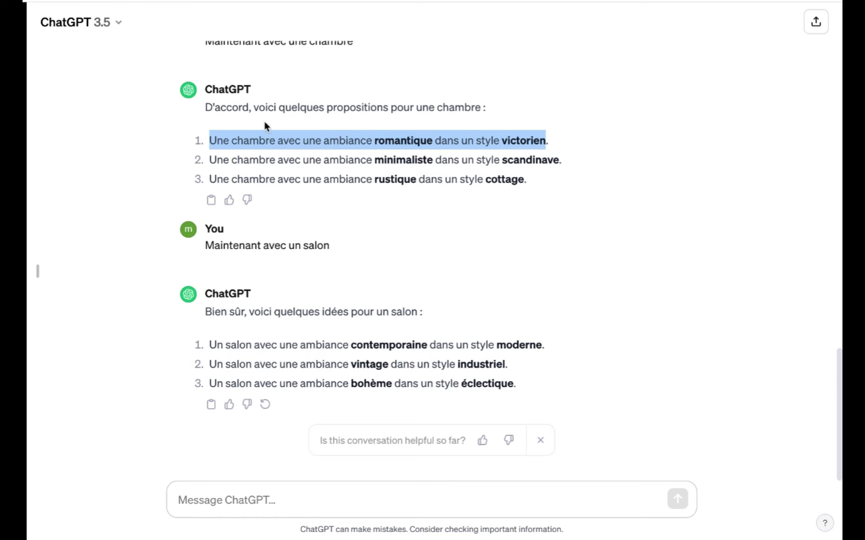
key(super+c)
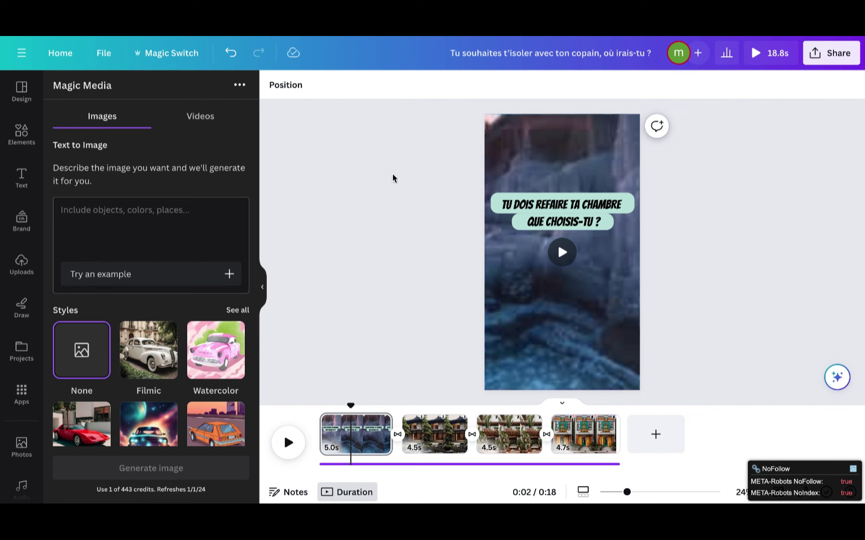
click(126, 230)
key(super+v)
scroll(175, 325, down, 3)
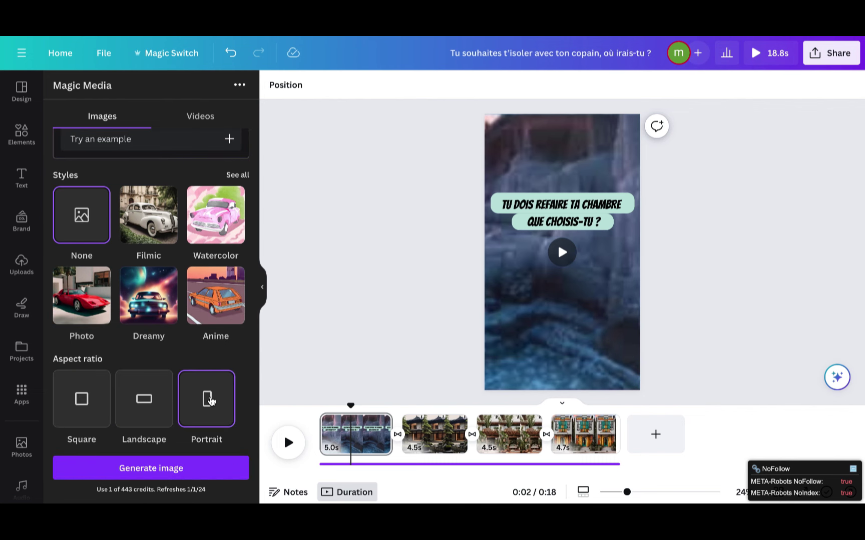
click(154, 469)
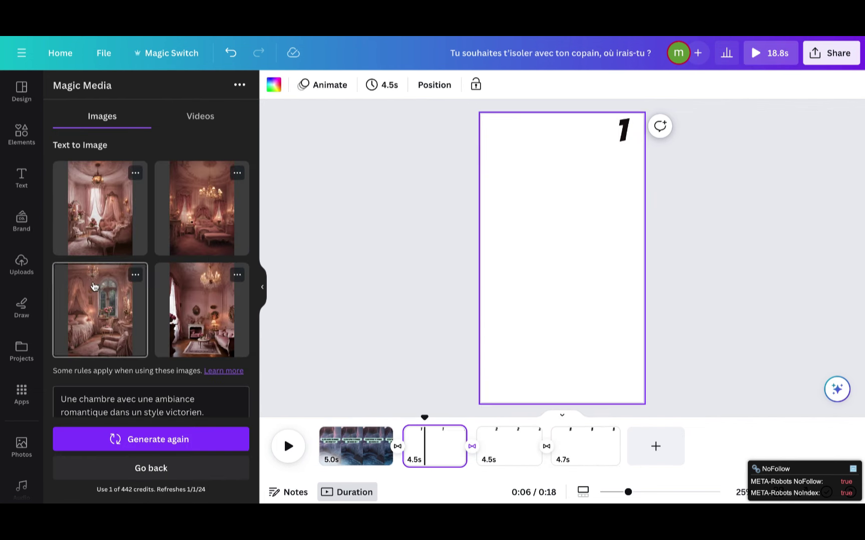
Place the generated pink Victorian room with fireplace and chandelier on page 2 and enlarge it to fill the page.
drag(205, 311, 524, 169)
drag(568, 242, 679, 406)
drag(584, 325, 549, 325)
click(712, 313)
Generate new images from the ChatGPT prompt "Une chambre avec une ambiance minimaliste dans un style scandinave.".
scroll(151, 280, down, 1)
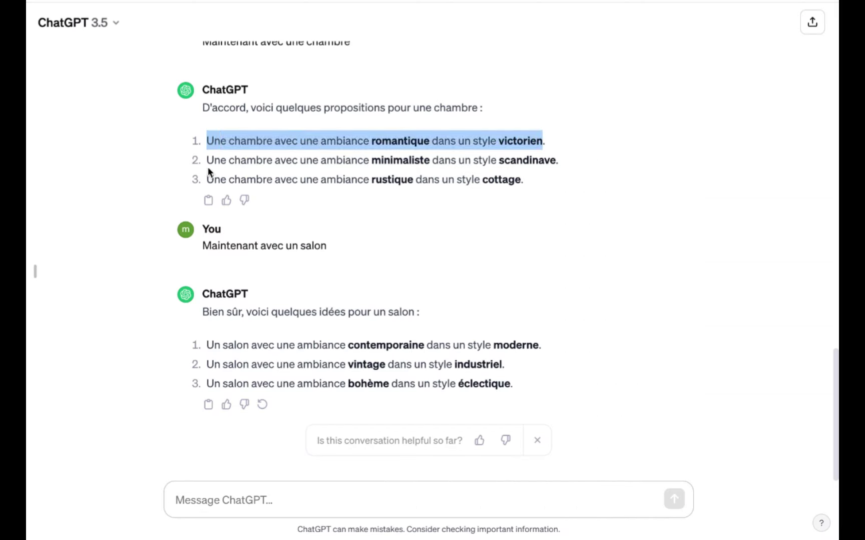
drag(207, 162, 600, 160)
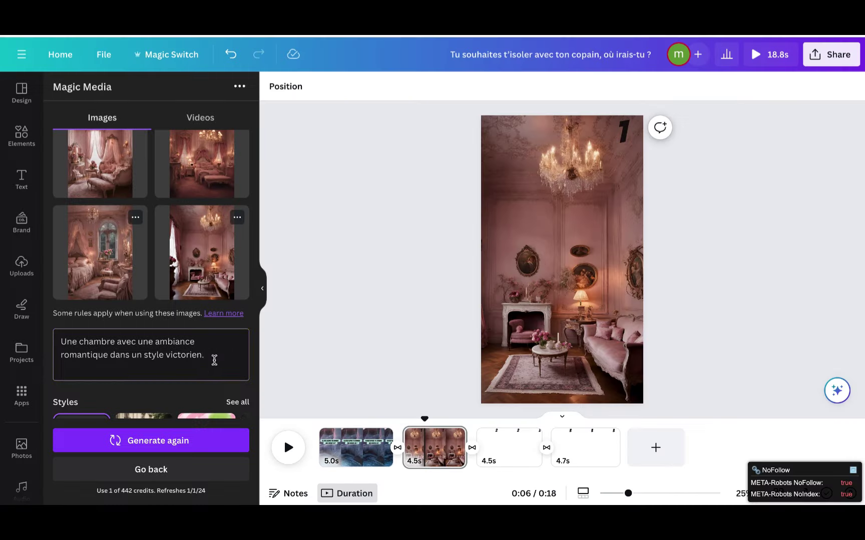
key(super+a)
key(super+v)
click(123, 439)
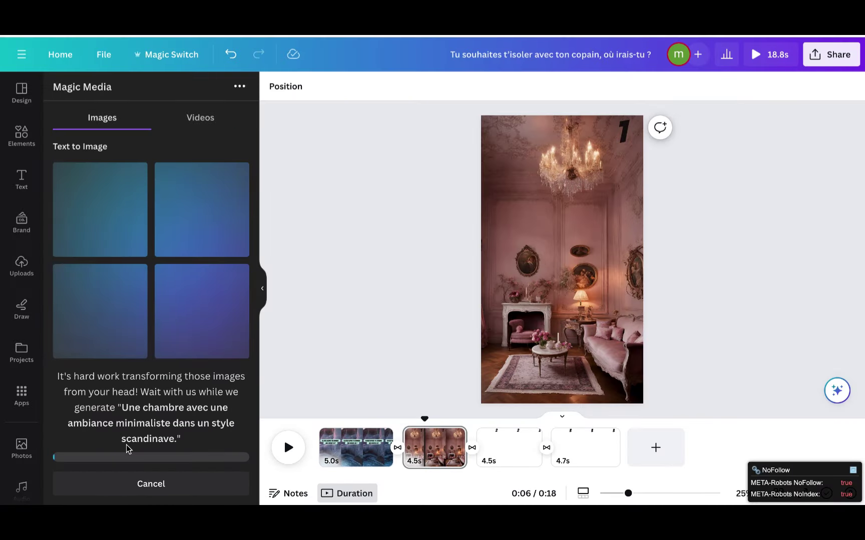
Place the generated Scandinavian room with the dark sofa as the full-page image on page 3.
click(98, 305)
key(super+z)
click(490, 447)
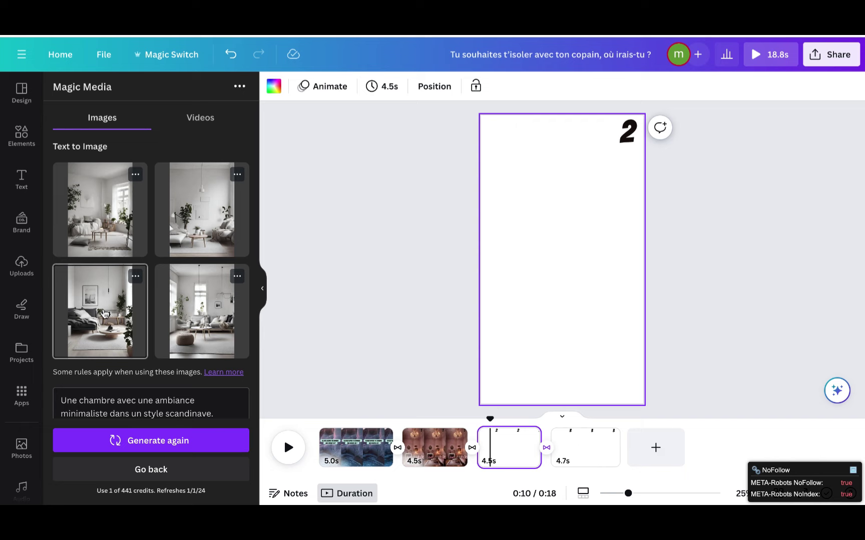
drag(95, 295, 529, 166)
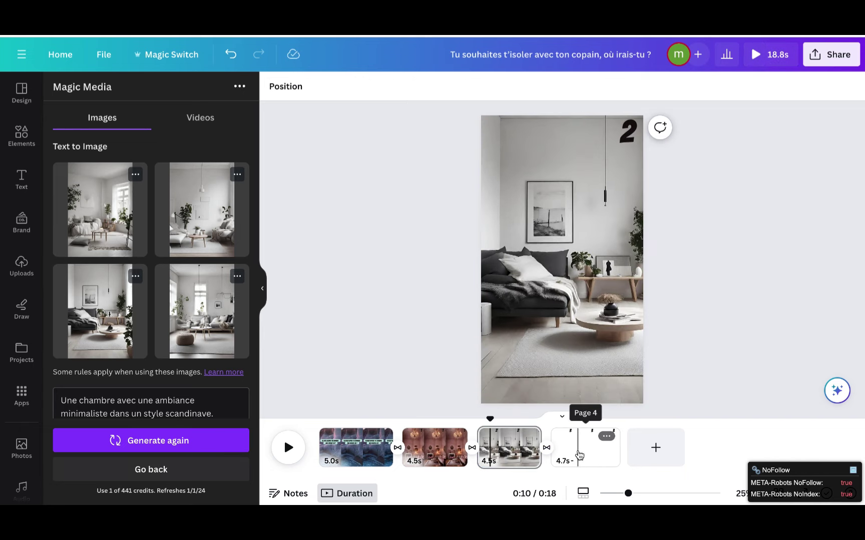
Select page 4 and generate new images from the ChatGPT prompt "Une chambre avec une ambiance rustique dans un style cottage.".
click(584, 443)
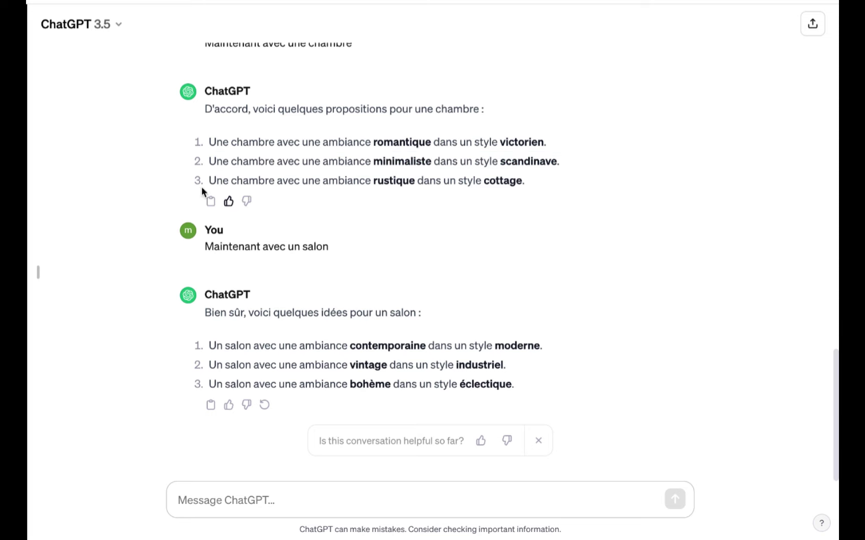
drag(203, 191, 537, 202)
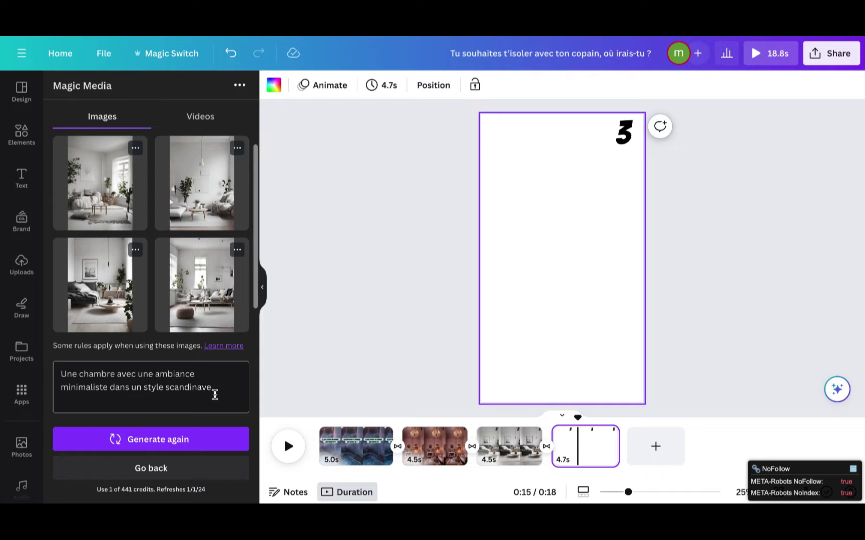
key(ctrl+a)
key(BackSpace)
key(ctrl+v)
click(160, 440)
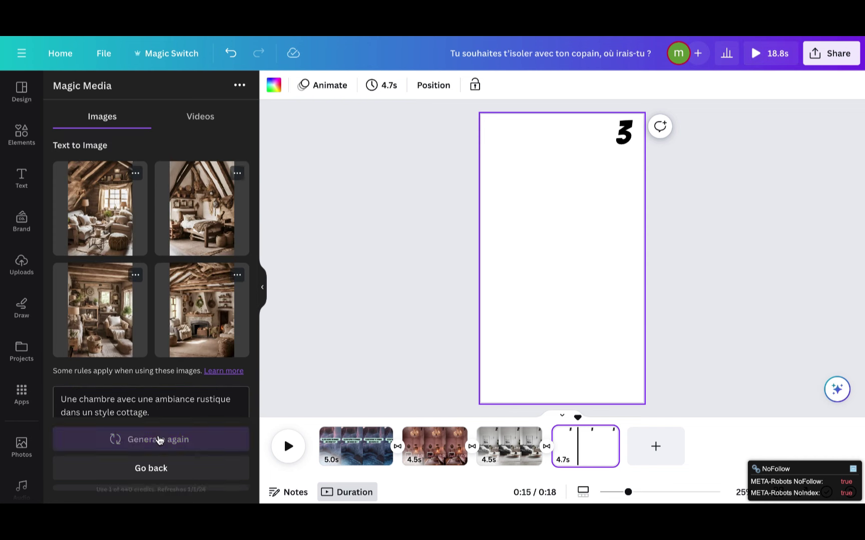
Place the generated rustic bedroom with wooden beams on page 4 and enlarge it to fill the page.
drag(209, 205, 530, 160)
drag(563, 237, 614, 450)
click(792, 330)
double_click(566, 359)
click(749, 321)
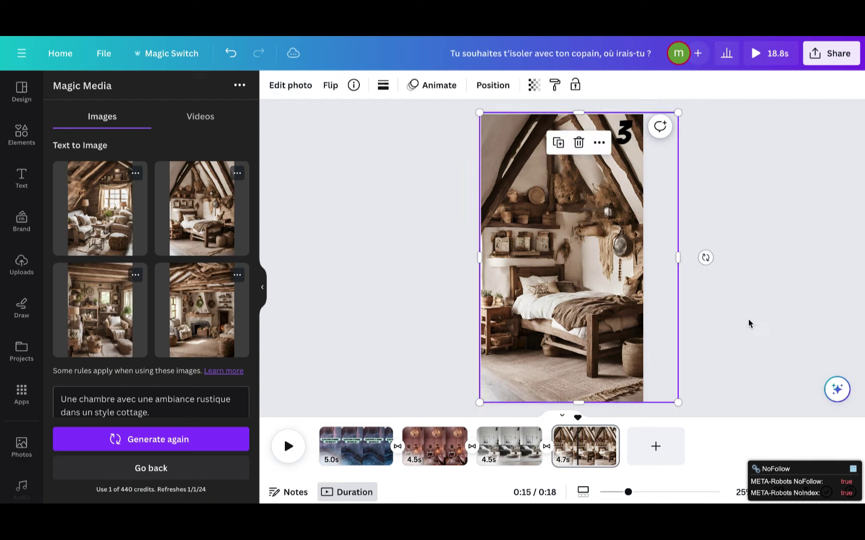
click(748, 319)
Browse the audio library and move the playhead to the start of the video.
scroll(22, 400, down, 4)
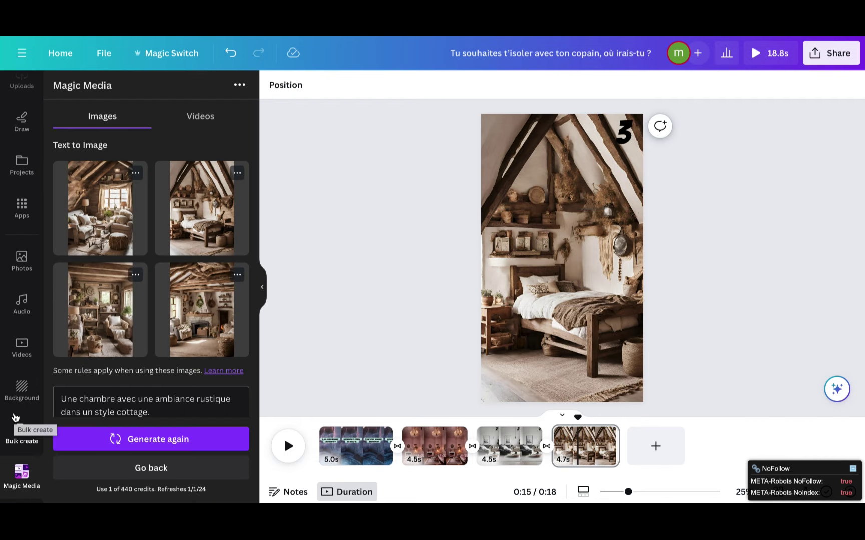
click(22, 313)
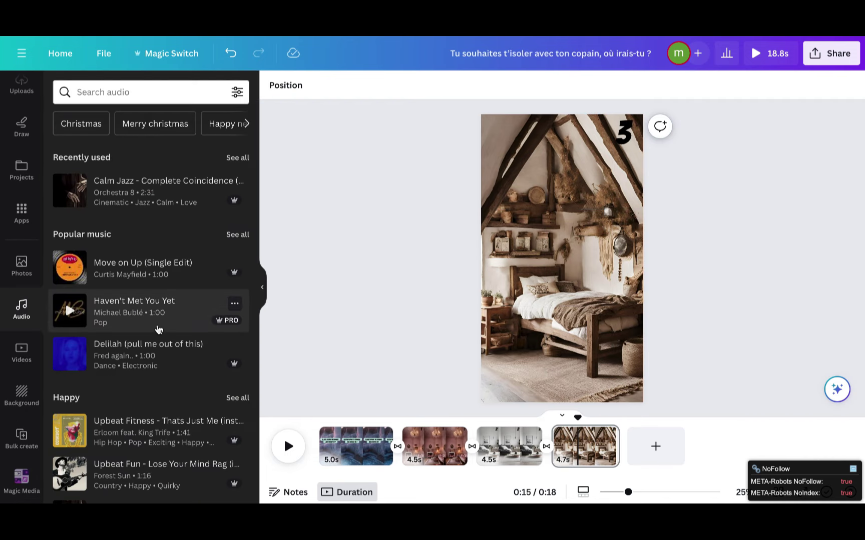
scroll(157, 330, down, 2)
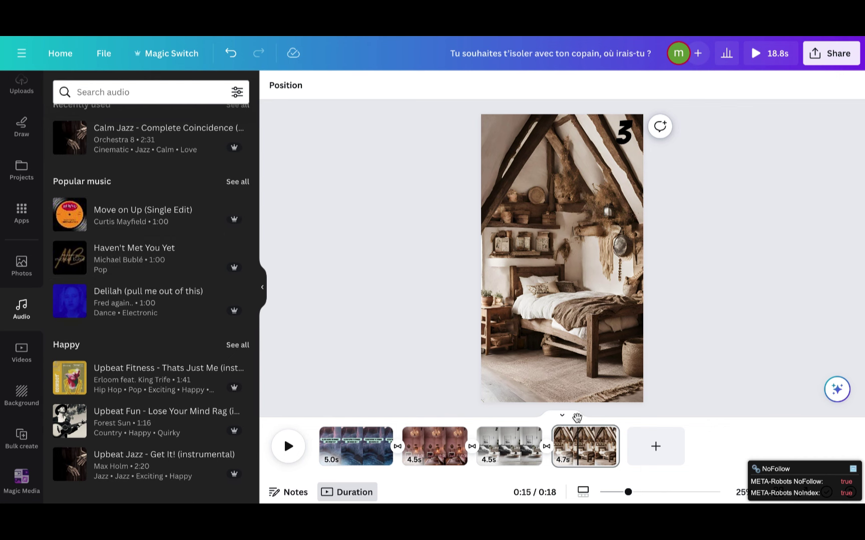
drag(577, 418, 319, 418)
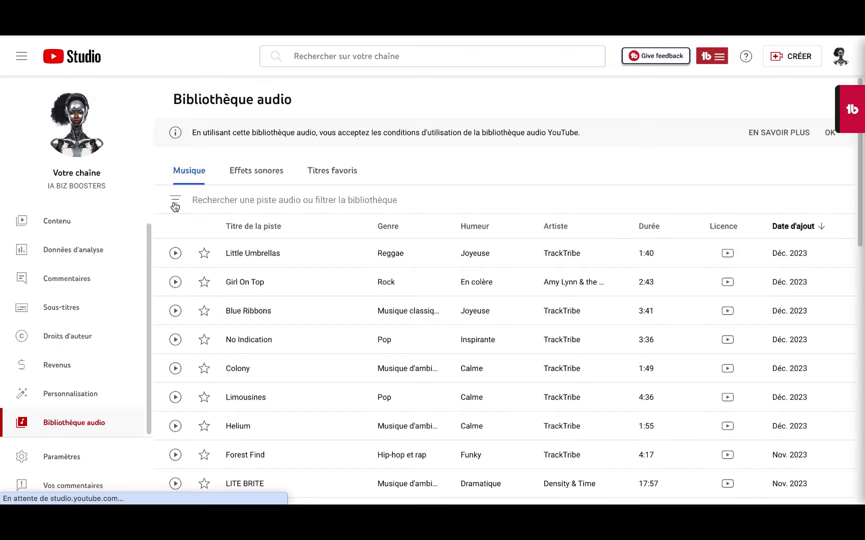
Filter YouTube Studio's audio library by the moods Calme and Inspirante, and play and download the track "No Indication".
click(175, 205)
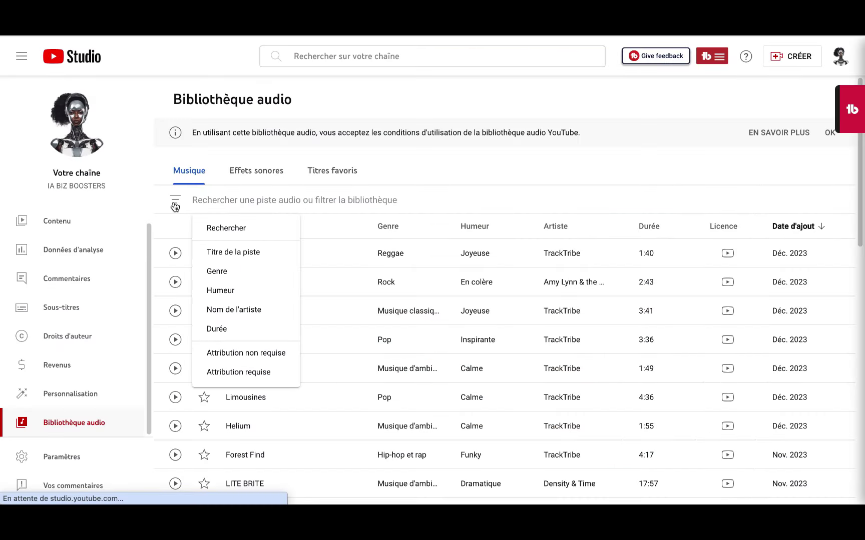
click(219, 296)
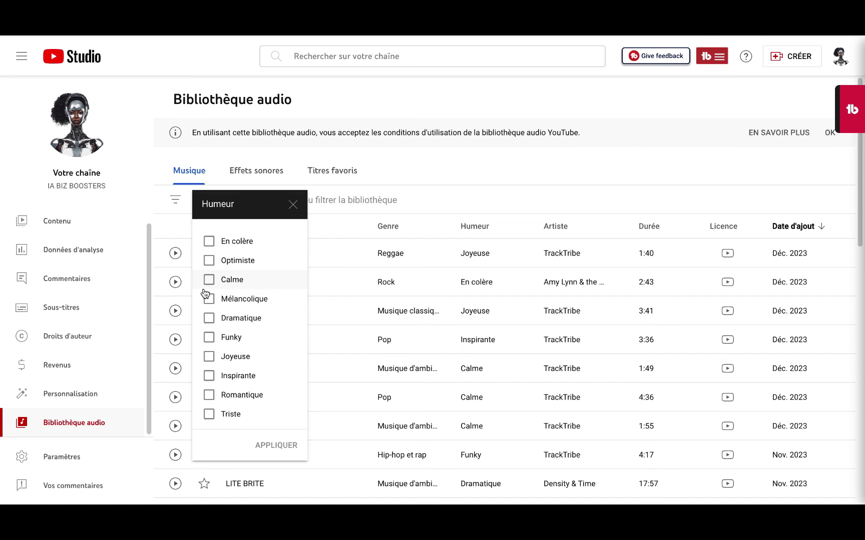
click(210, 282)
click(210, 375)
click(290, 446)
click(176, 253)
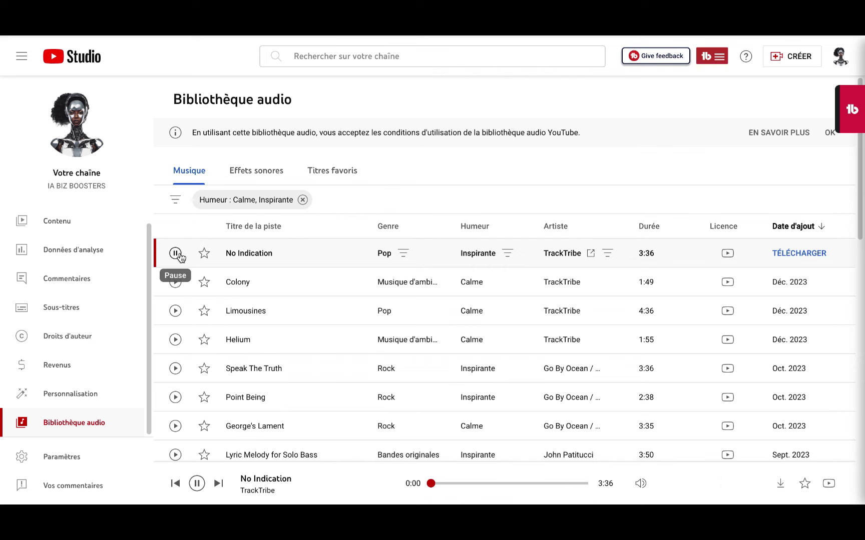
click(794, 254)
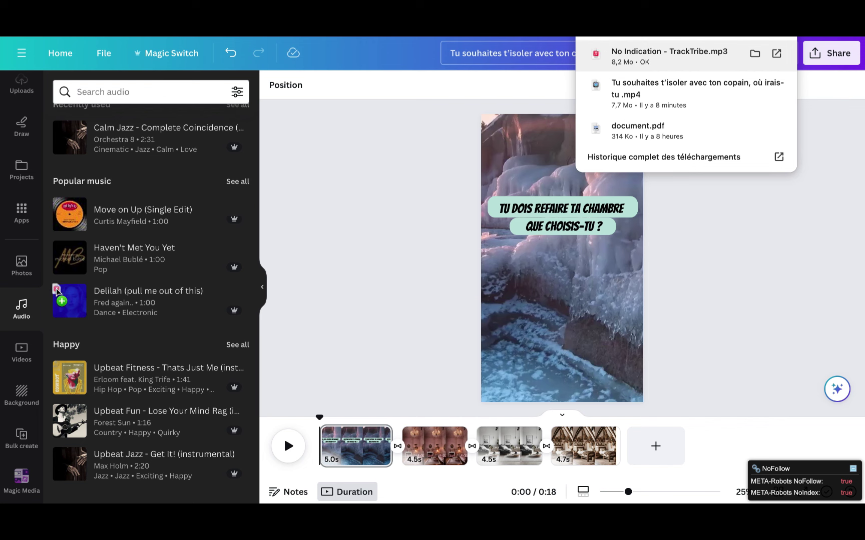
Upload "No Indication - TrackTribe.mp3" to the Canva design and add it to the video timeline.
drag(56, 288, 56, 289)
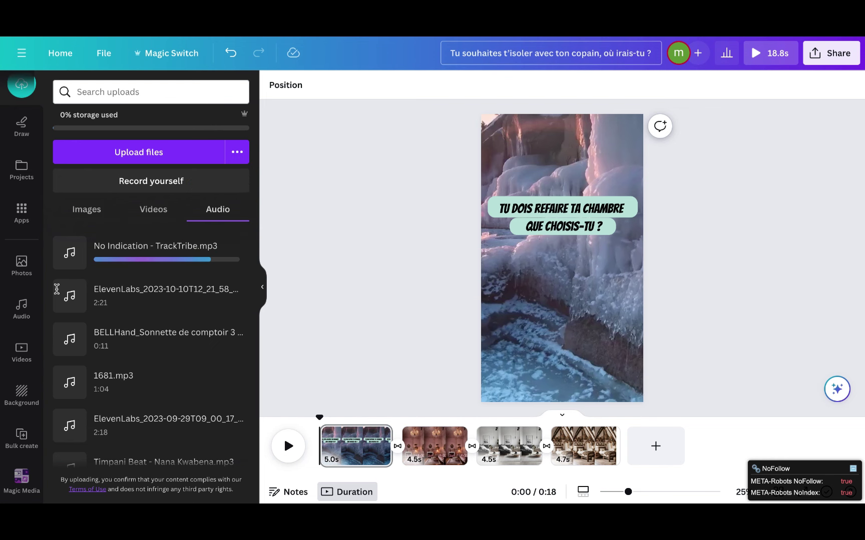
click(75, 247)
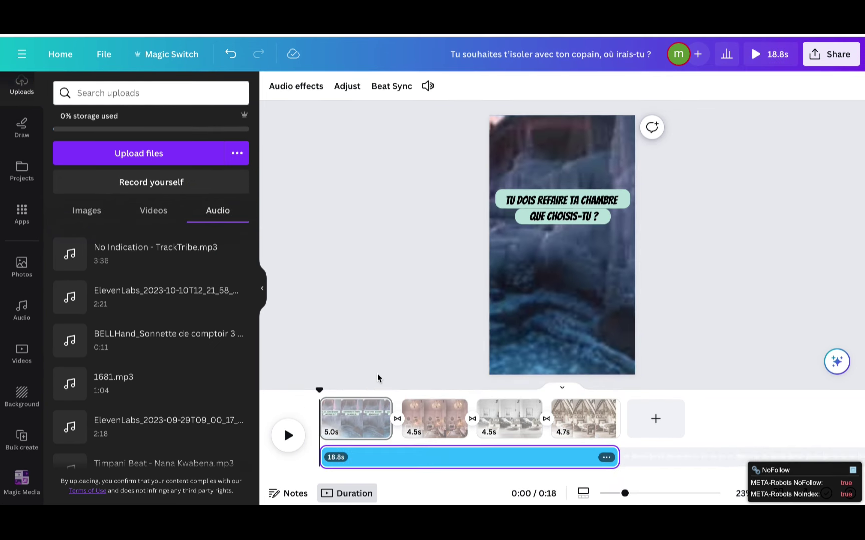
Download the finished bedroom design as an MP4 video.
click(434, 419)
click(830, 54)
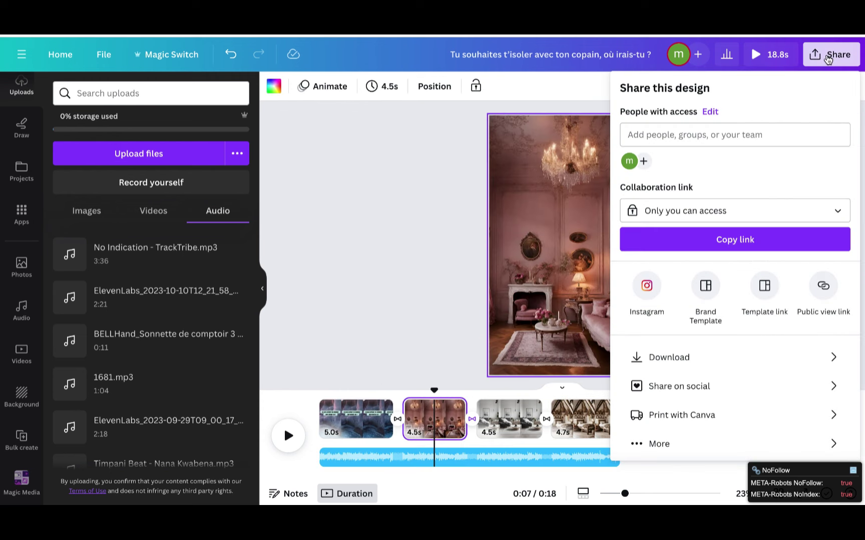
click(665, 357)
click(739, 320)
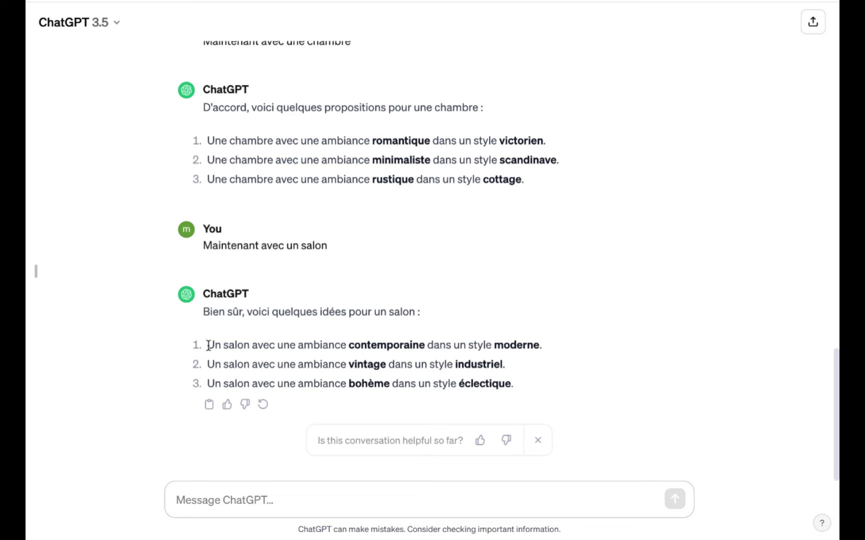
Generate images in Magic Media from ChatGPT's first living-room prompt, "Un salon avec une ambiance contemporaine dans un style moderne.".
drag(207, 344, 542, 345)
key(ctrl+c)
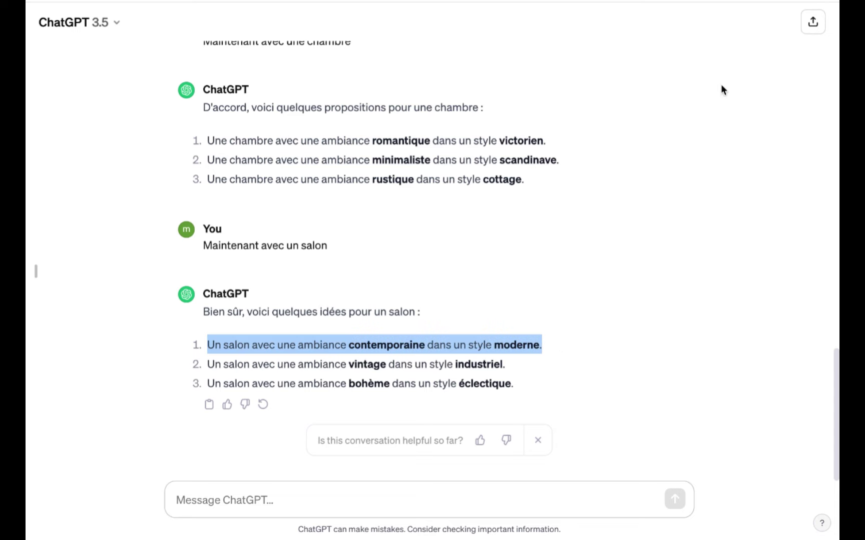
drag(149, 391, 55, 374)
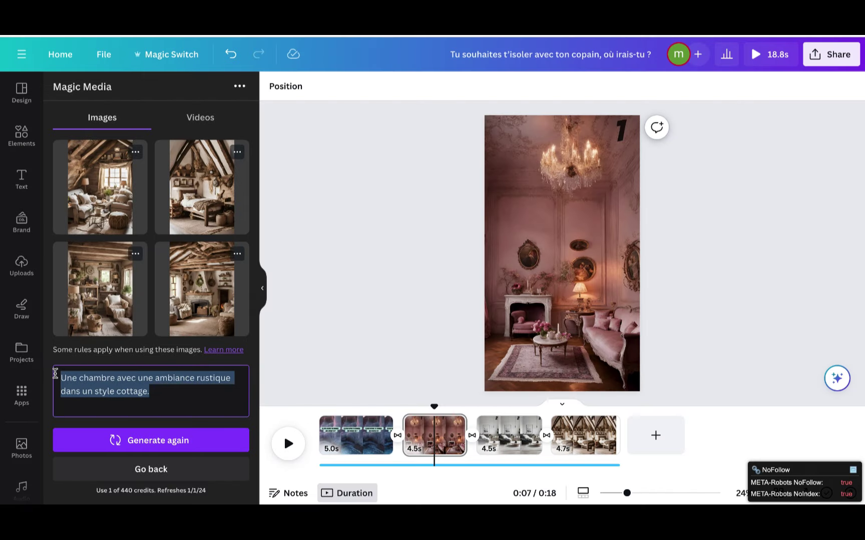
key(ctrl+v)
click(162, 443)
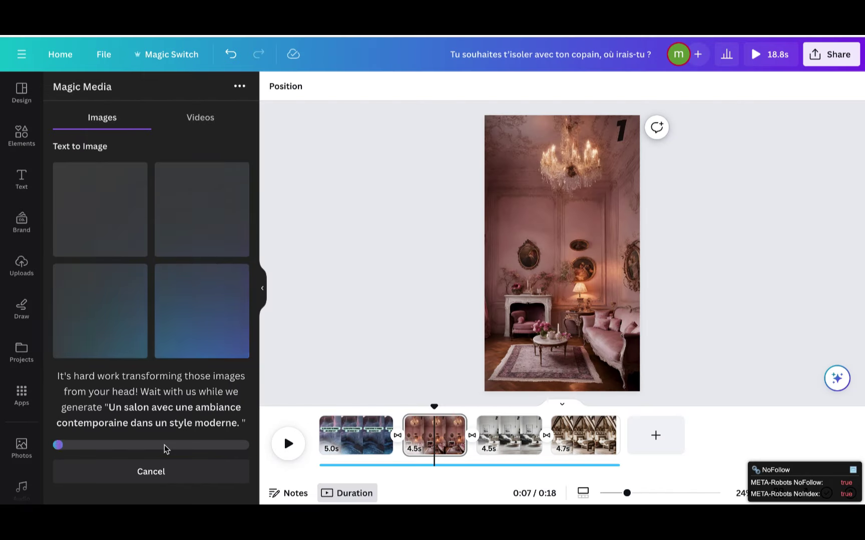
Replace the pink room on page 2 with the fourth generated contemporary living room, enlarged to fill the page.
click(205, 319)
drag(206, 320, 534, 169)
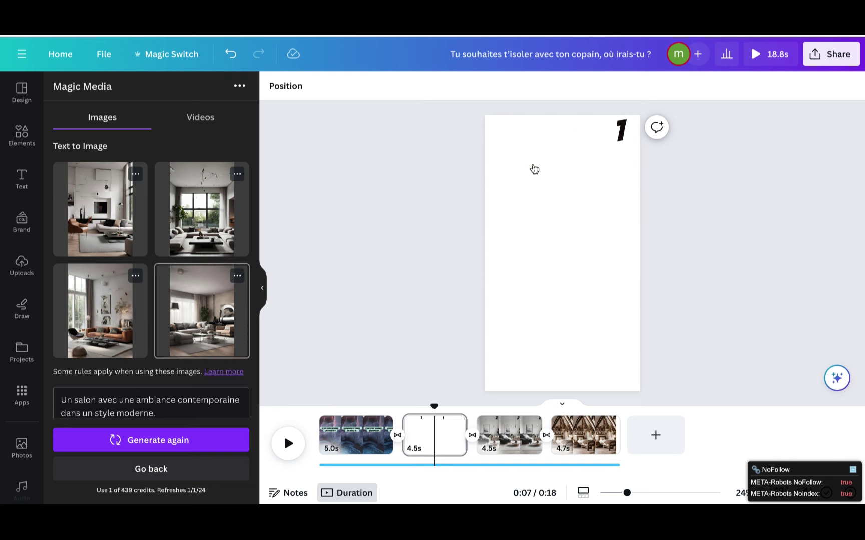
drag(568, 237, 612, 436)
Remove the room image from page 3 and generate images from ChatGPT's prompt "Un salon avec une ambiance vintage dans un style industriel.".
click(500, 435)
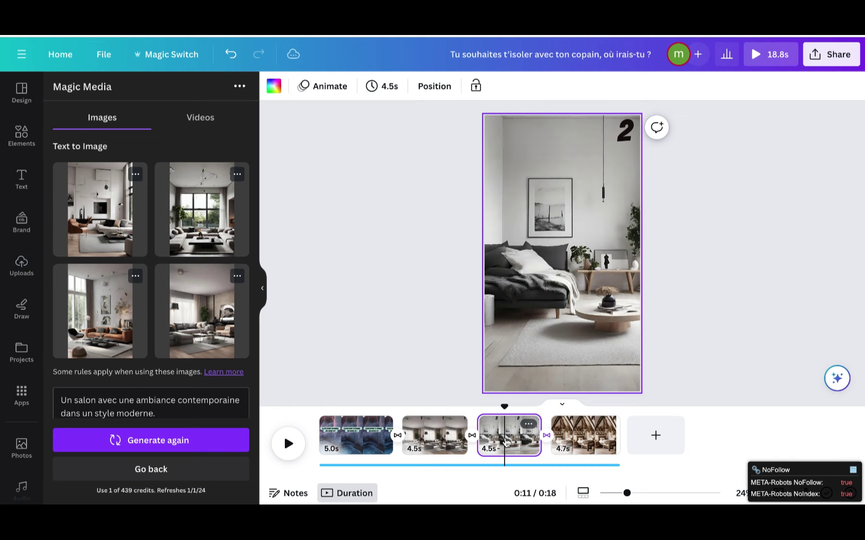
key(Delete)
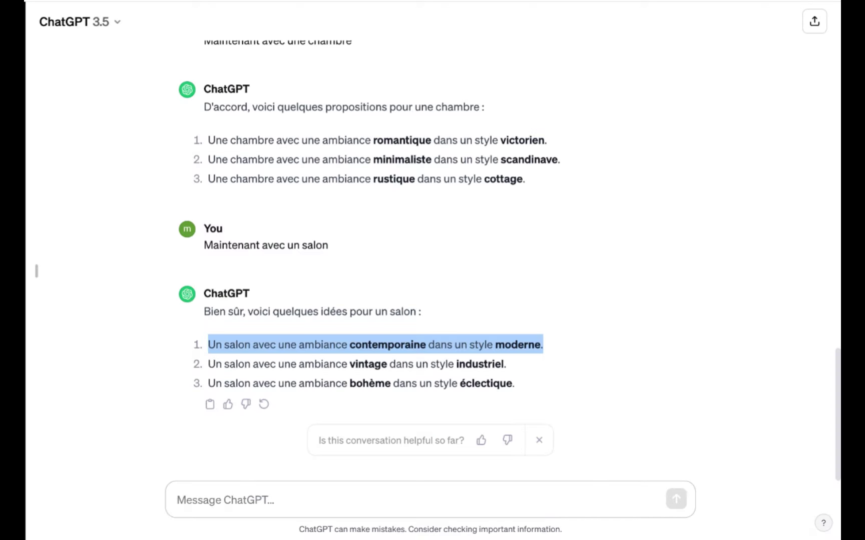
drag(208, 361, 506, 364)
key(ctrl+c)
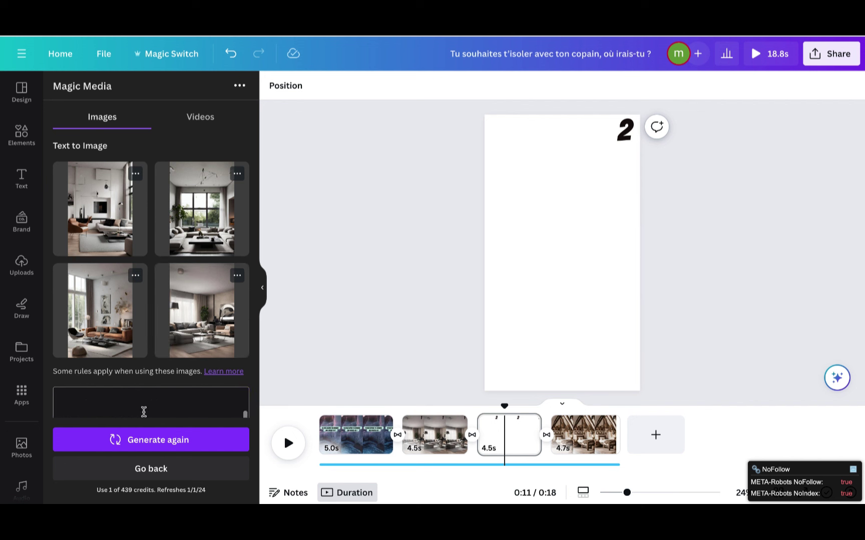
drag(152, 409, 55, 398)
key(BackSpace)
key(ctrl+v)
click(155, 441)
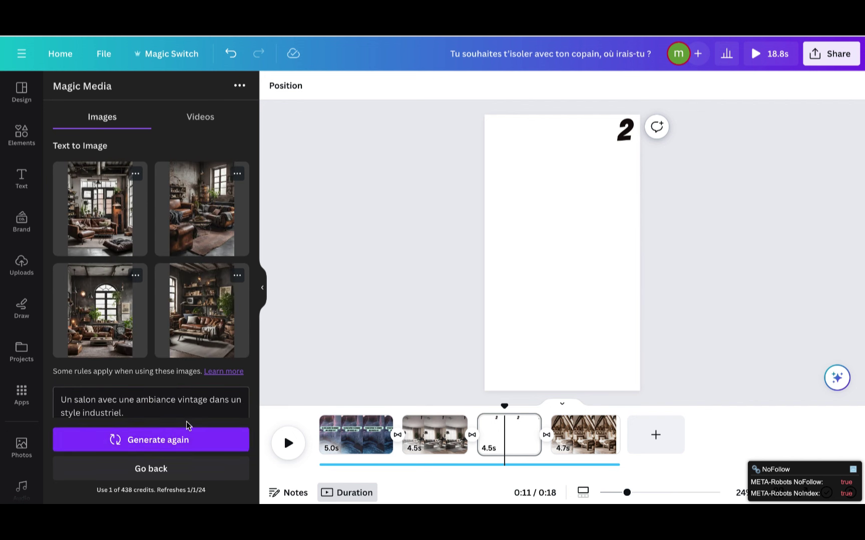
Place the generated industrial living room with the leather sofa and wall shelves on page 3 and enlarge it to fill the page.
drag(200, 318, 529, 168)
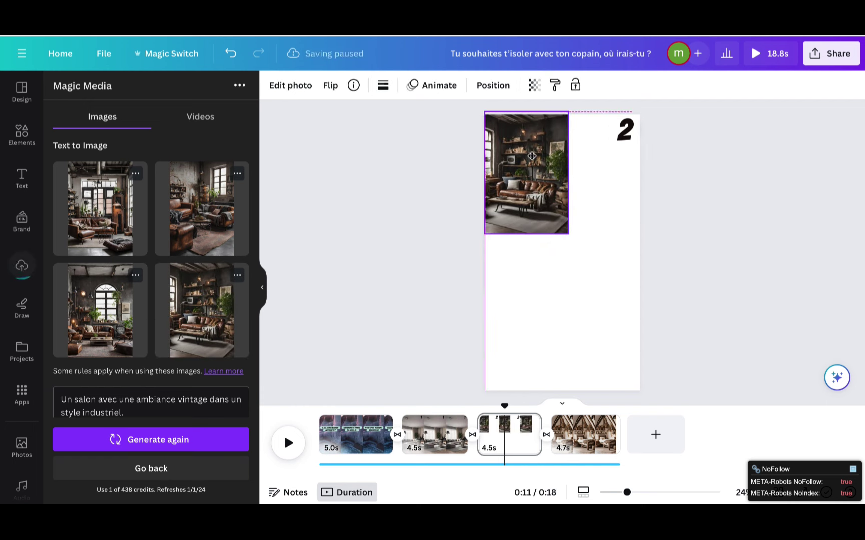
double_click(535, 330)
click(553, 459)
click(731, 336)
Clear the rustic bedroom from page 4 and generate images from ChatGPT's prompt "Un salon avec une ambiance bohème dans un style éclectique.".
click(576, 434)
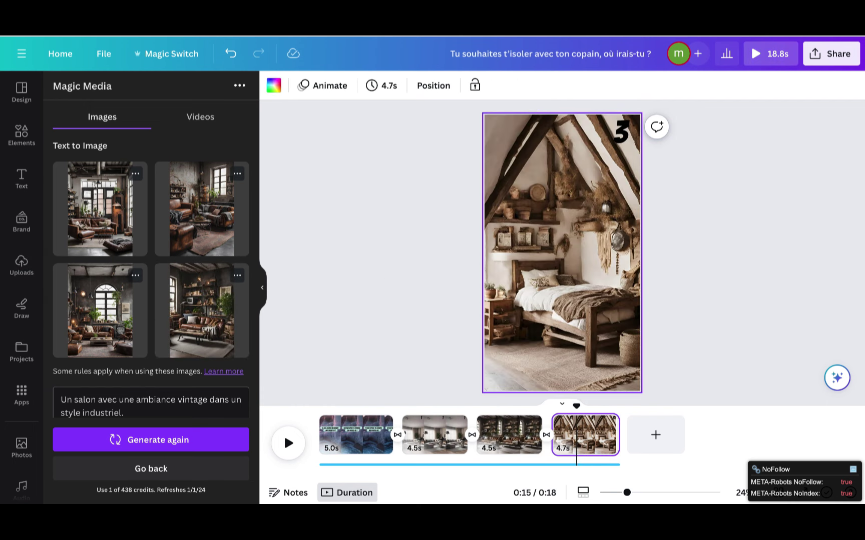
key(super+Tab)
drag(208, 383, 516, 391)
key(super+c)
key(super+Tab)
drag(127, 415, 55, 395)
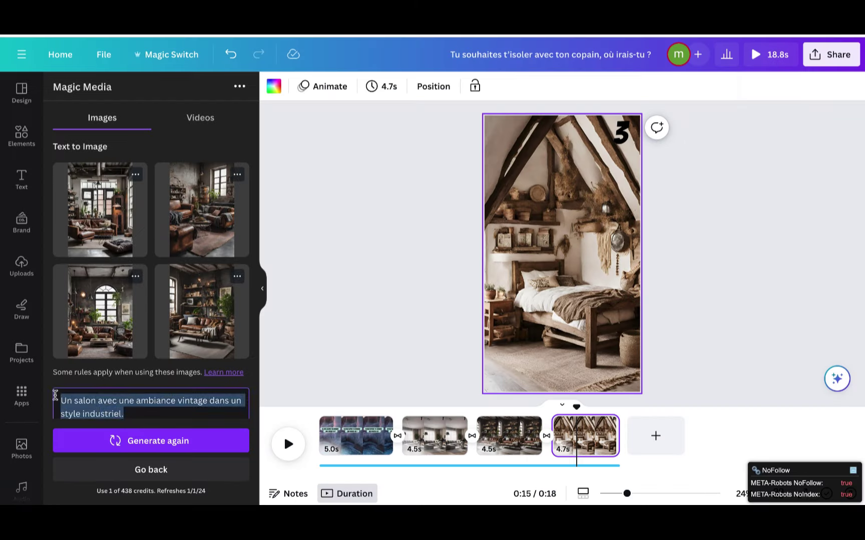
key(super+v)
key(super+space)
key(Escape)
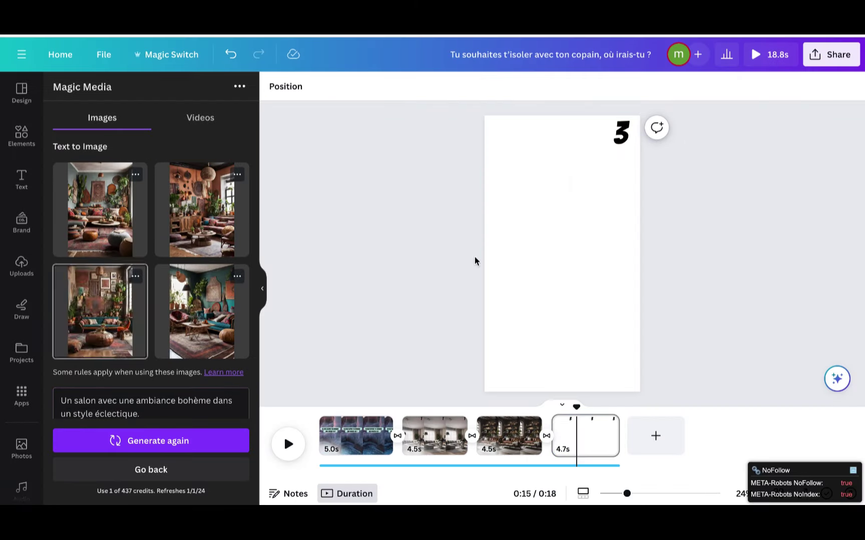
Place the generated bohemian living room with the teal sofa and leather pouf on page 4 and enlarge it to fill the page.
drag(100, 311, 530, 175)
drag(570, 235, 601, 438)
click(760, 343)
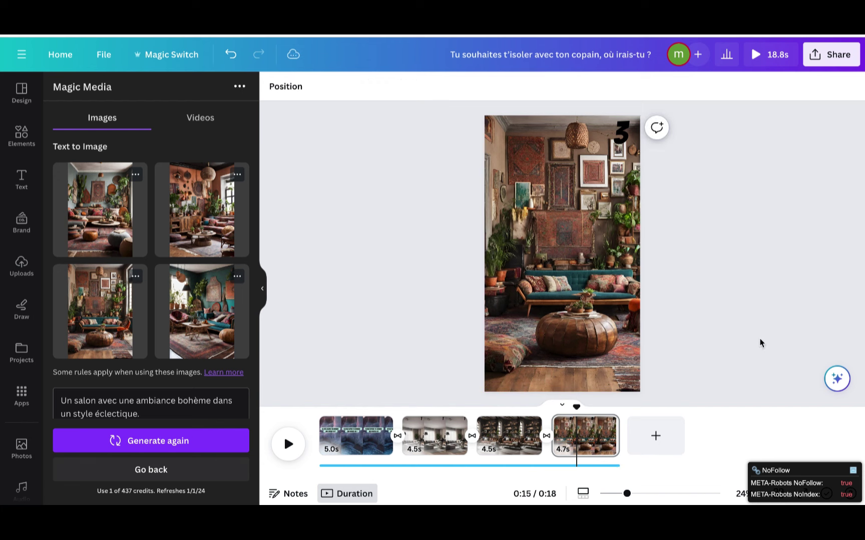
Search the video elements for "nature" and make the 25-second sunset clip of a woman on the beach the opening page's background.
click(358, 444)
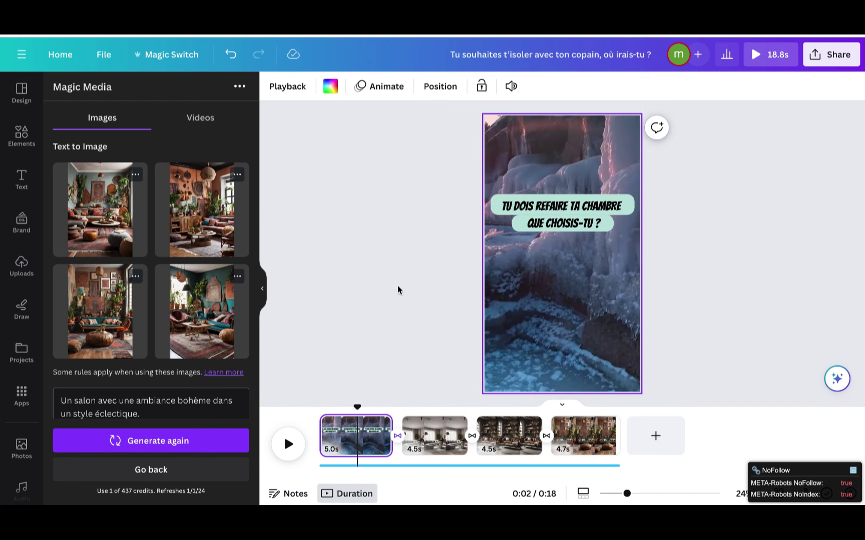
click(21, 140)
text(nature)
key(Return)
click(177, 122)
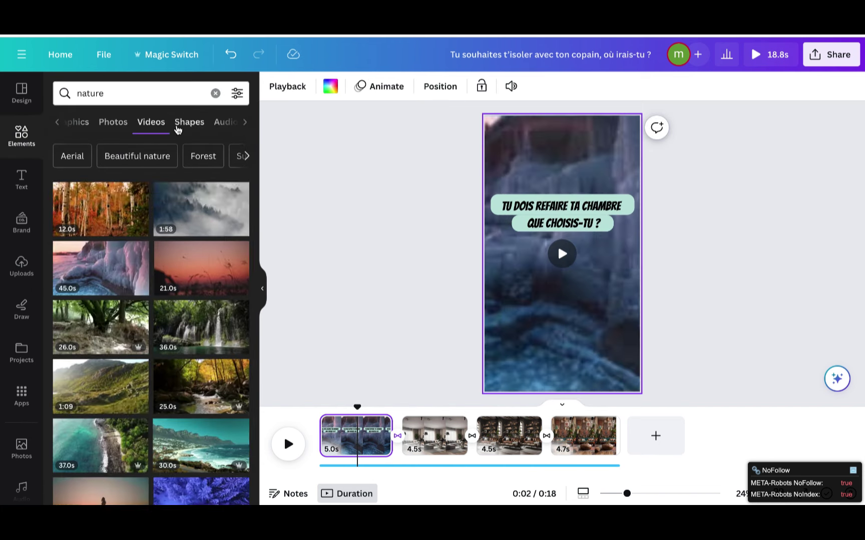
scroll(117, 349, down, 3)
drag(117, 349, 485, 249)
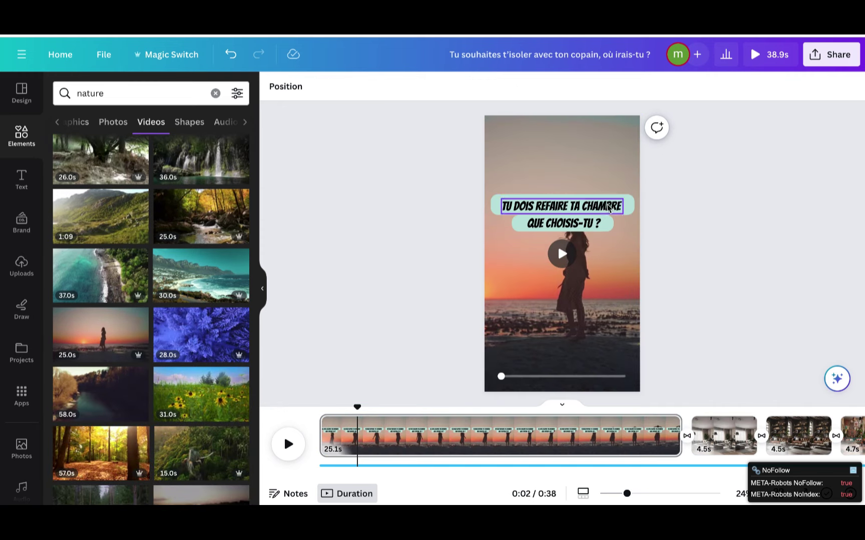
Detach the sunset video, move both lines of the question higher on the opening page, and refit the video as the background.
drag(544, 186, 572, 344)
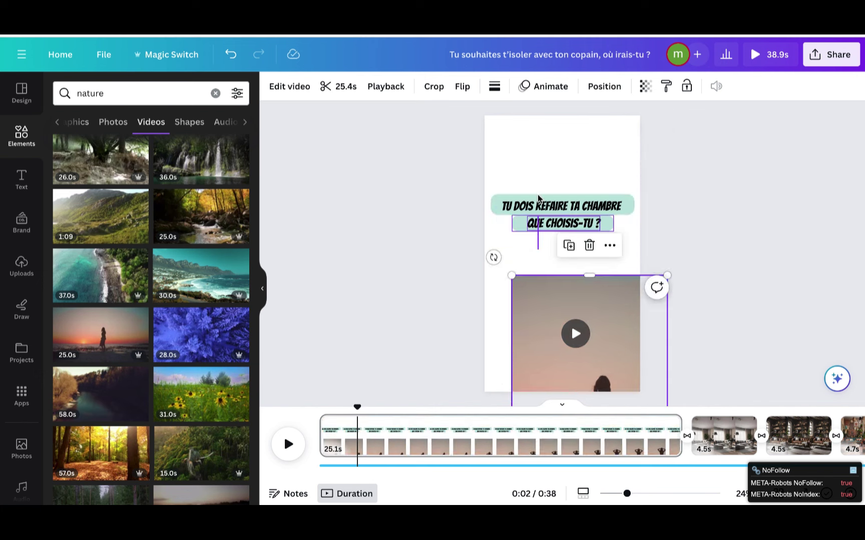
drag(538, 202, 537, 165)
drag(539, 328, 512, 170)
click(701, 172)
Change the first line of the opening question to "TU DOIS REFAIRE TON SALON".
click(608, 168)
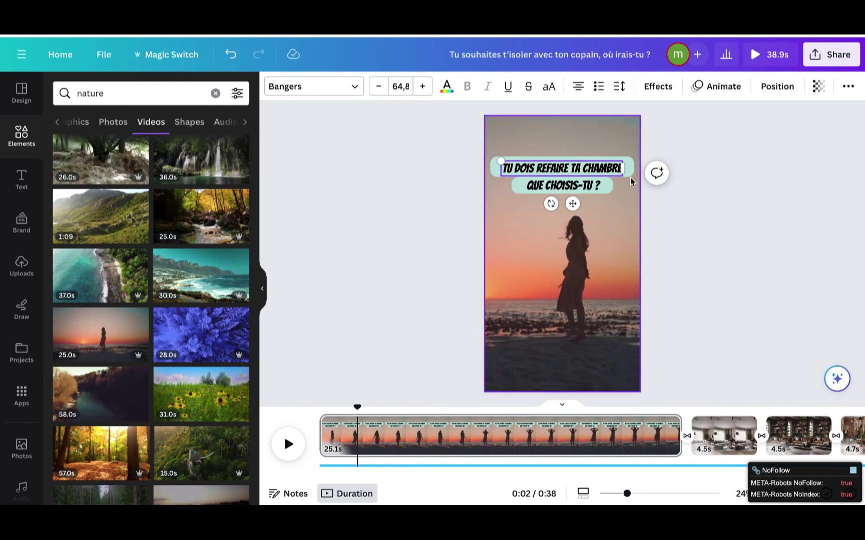
click(830, 244)
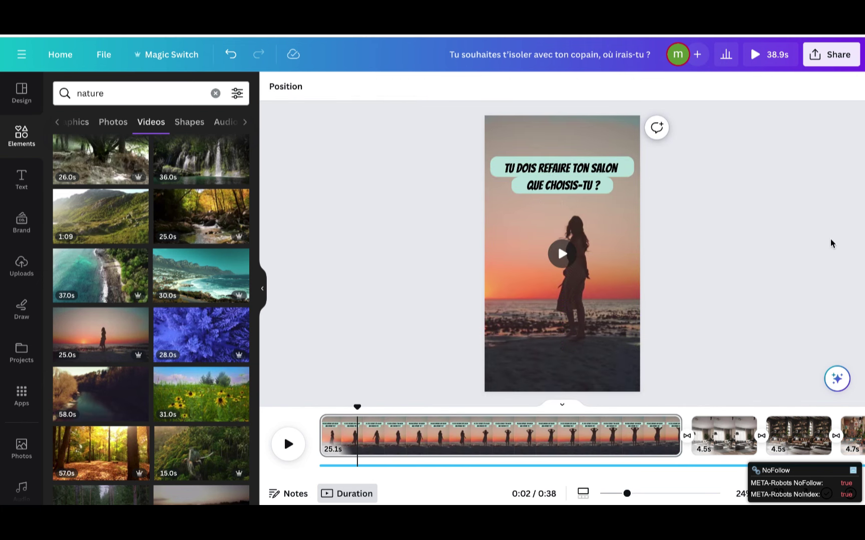
Trim the opening page to 5.0 seconds and play the video to preview it.
drag(680, 423, 391, 430)
click(783, 302)
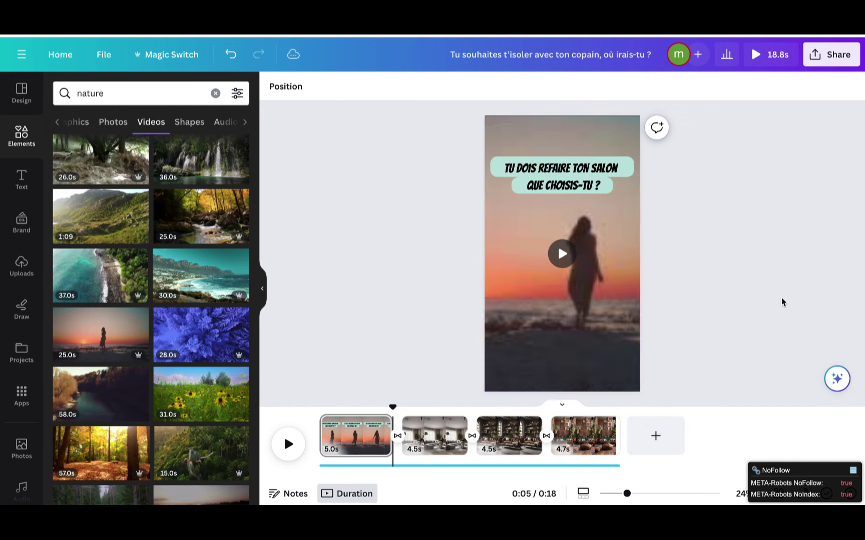
click(290, 445)
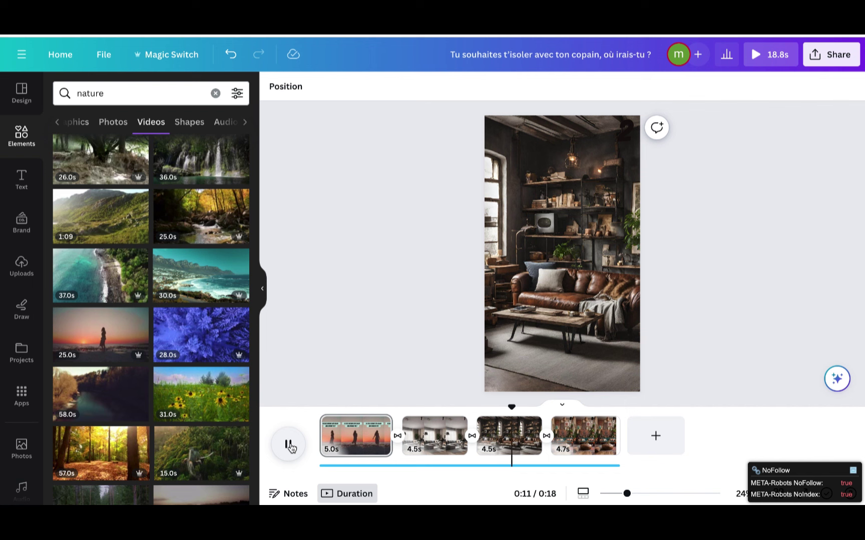